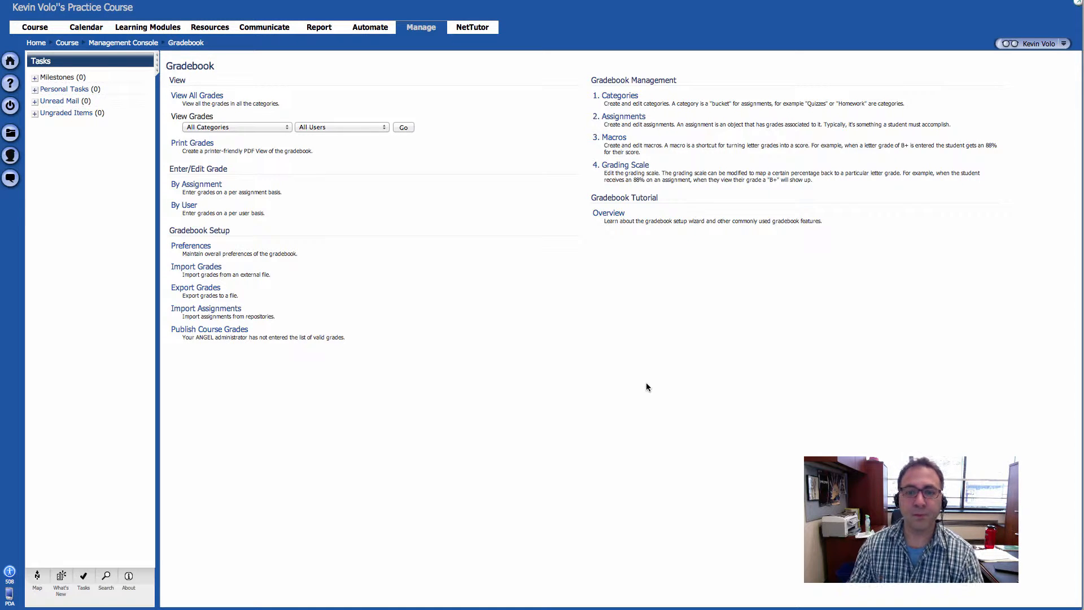
{"action": "left_click", "coordinate": [664, 351]}
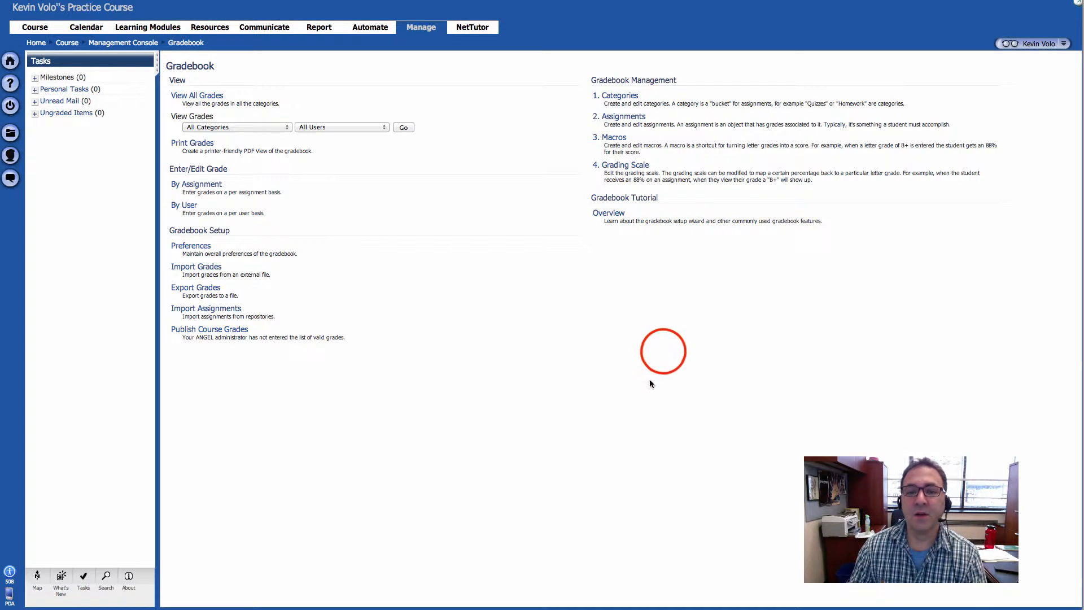
{"action": "left_click", "coordinate": [638, 352]}
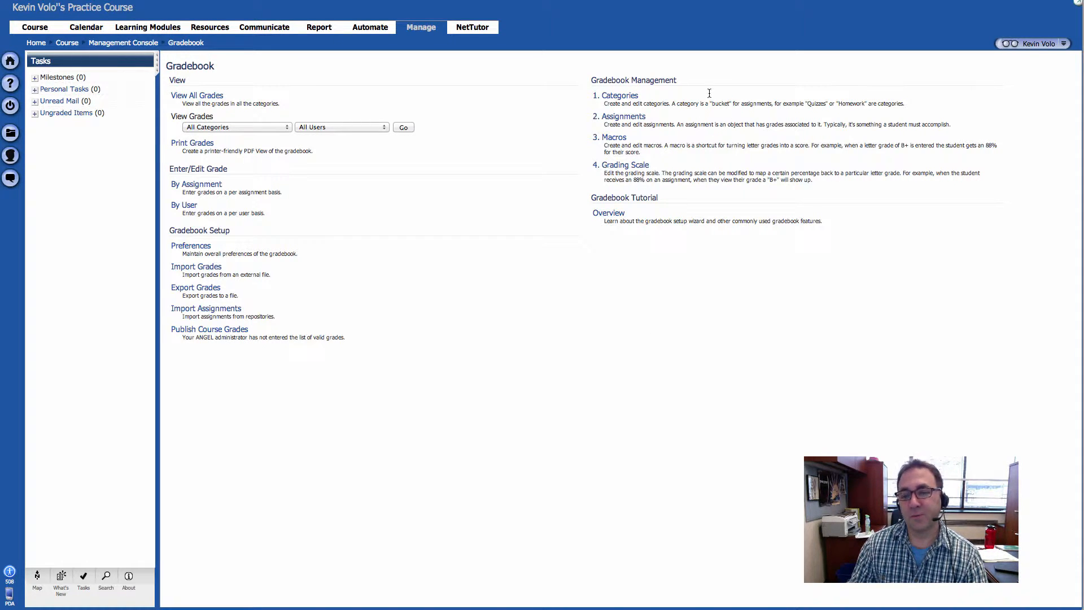
{"action": "left_click", "coordinate": [657, 116]}
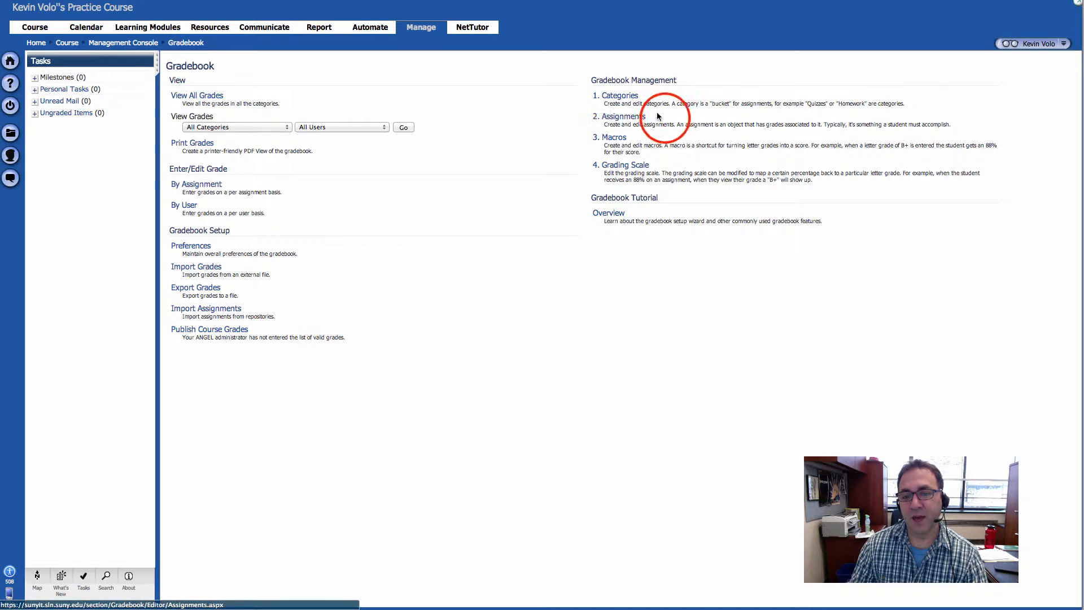
- Open the gradebook's Assignments list and start adding a new assignment
{"action": "left_click", "coordinate": [625, 116]}
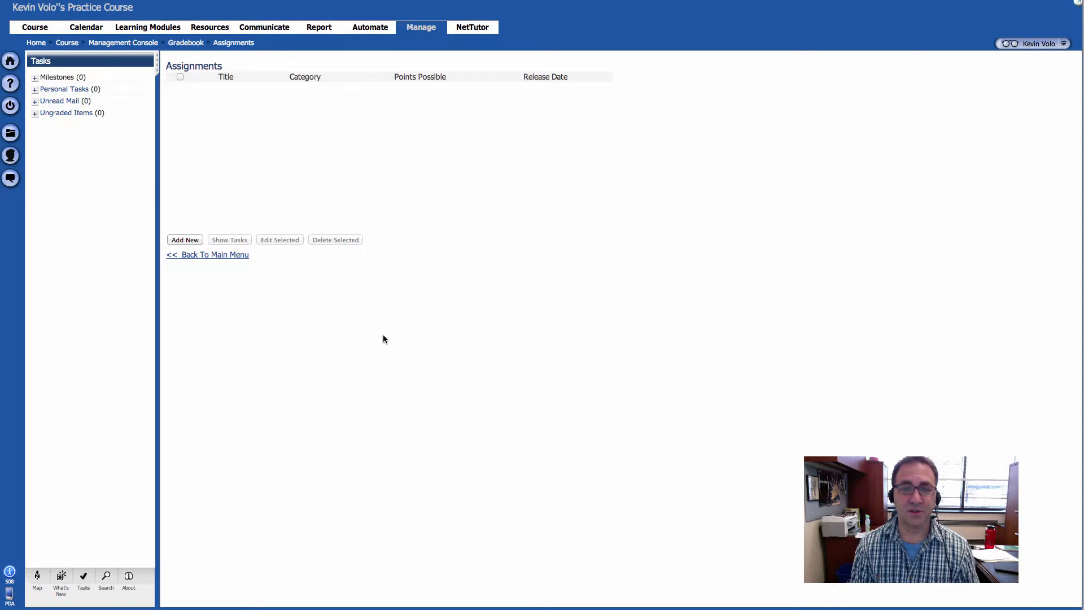
{"action": "left_click", "coordinate": [399, 317]}
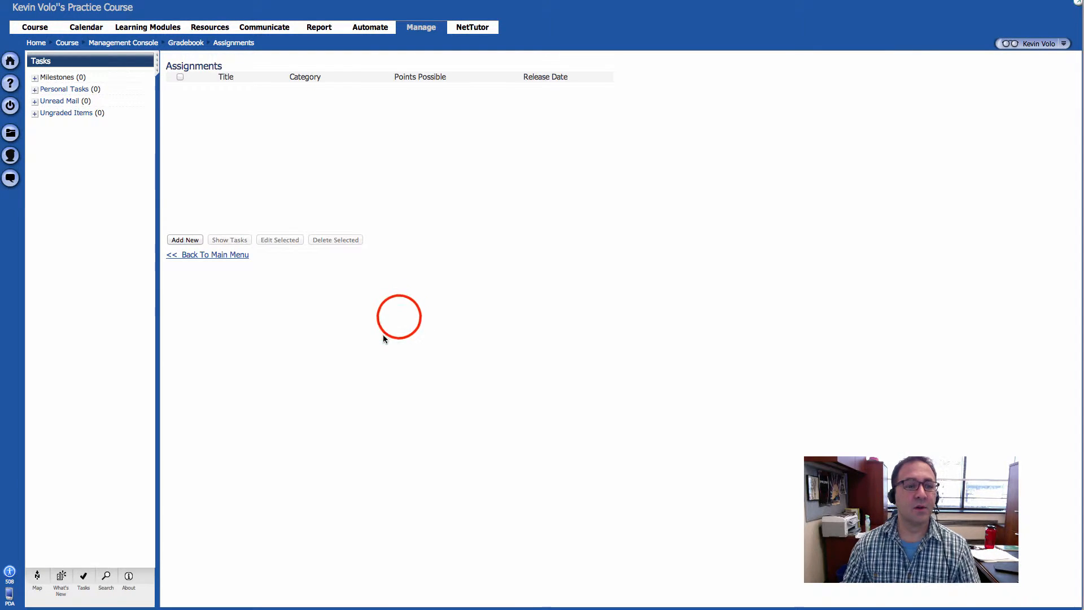
{"action": "left_click", "coordinate": [185, 239]}
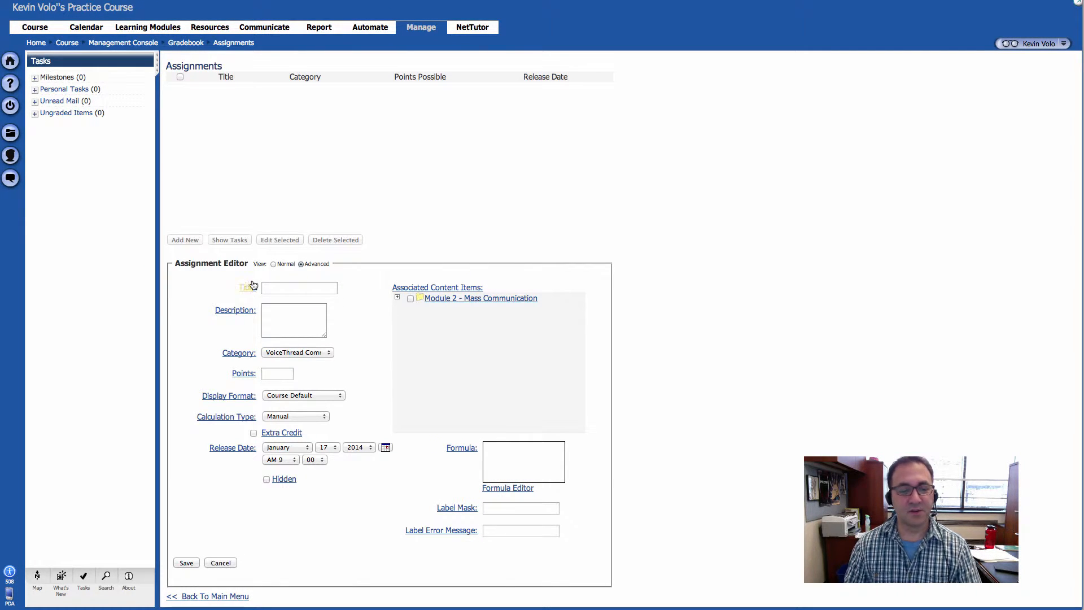
- Enter "VTC1: Mass Comm." as the new assignment's title
{"action": "left_click", "coordinate": [276, 289]}
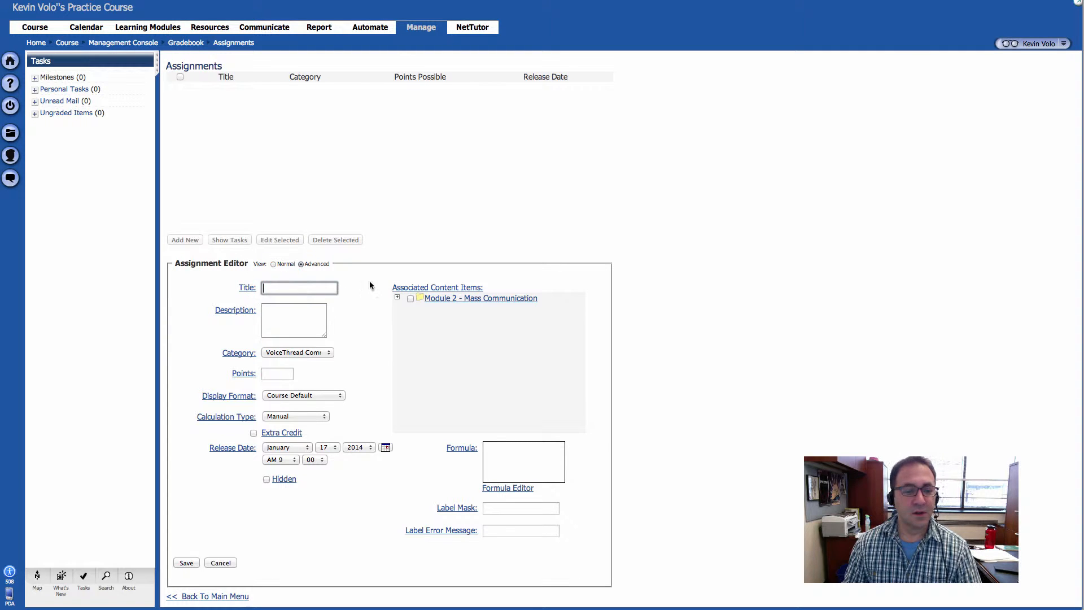
{"action": "left_click", "coordinate": [297, 288]}
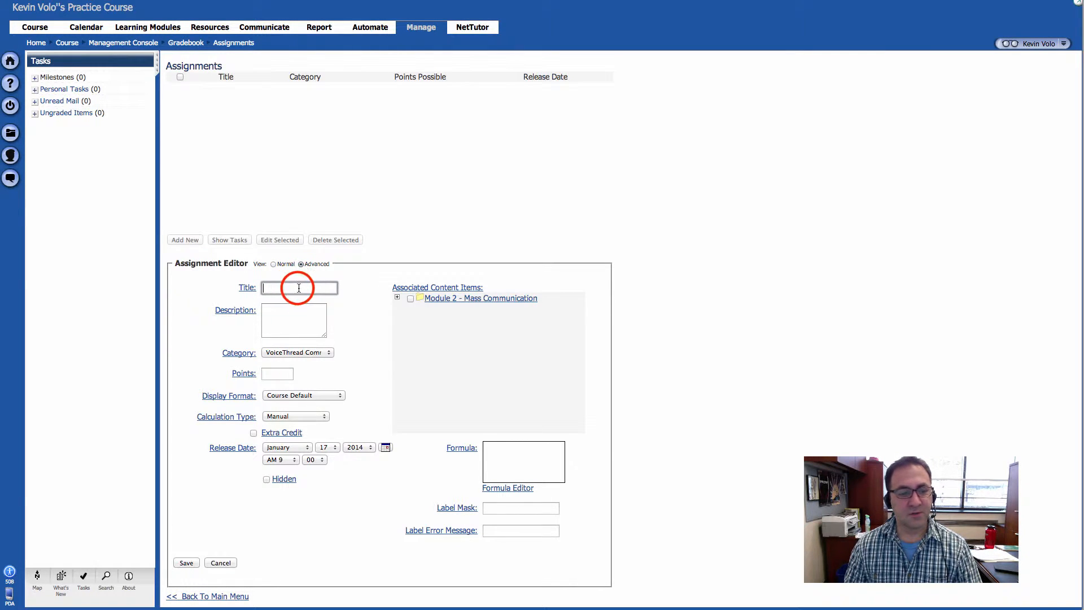
{"action": "left_click", "coordinate": [294, 287]}
{"action": "left_click", "coordinate": [294, 288]}
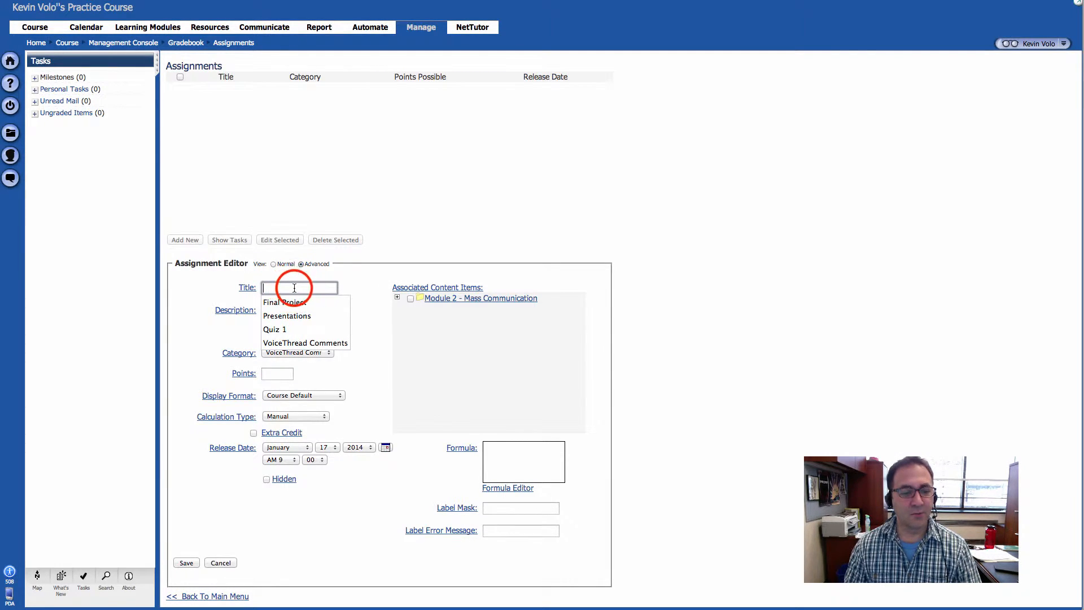
{"action": "left_click", "coordinate": [280, 287]}
{"action": "left_click", "coordinate": [351, 275]}
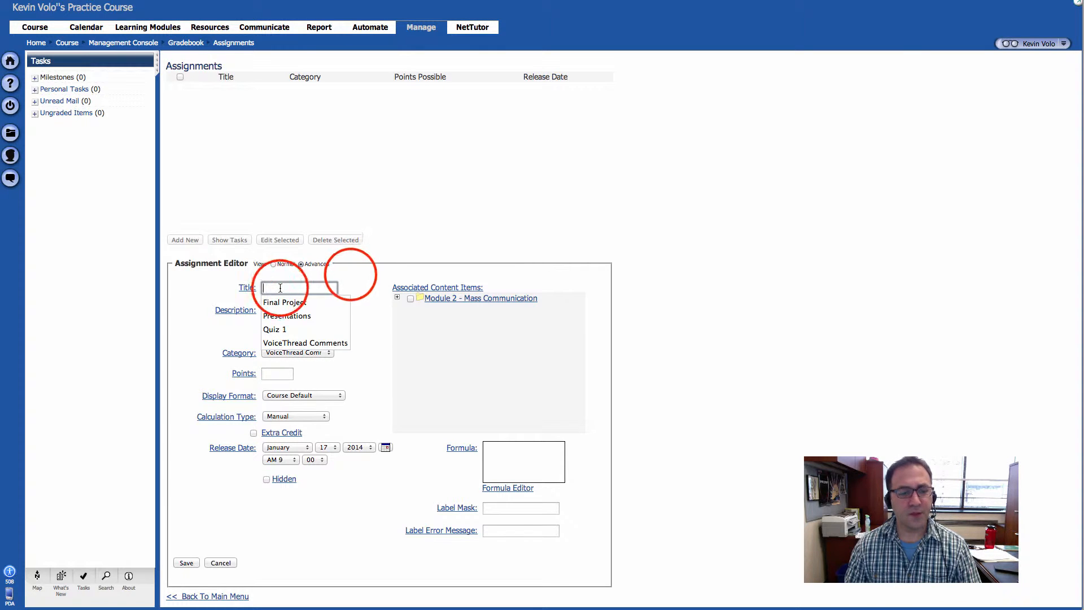
{"action": "left_click", "coordinate": [308, 286]}
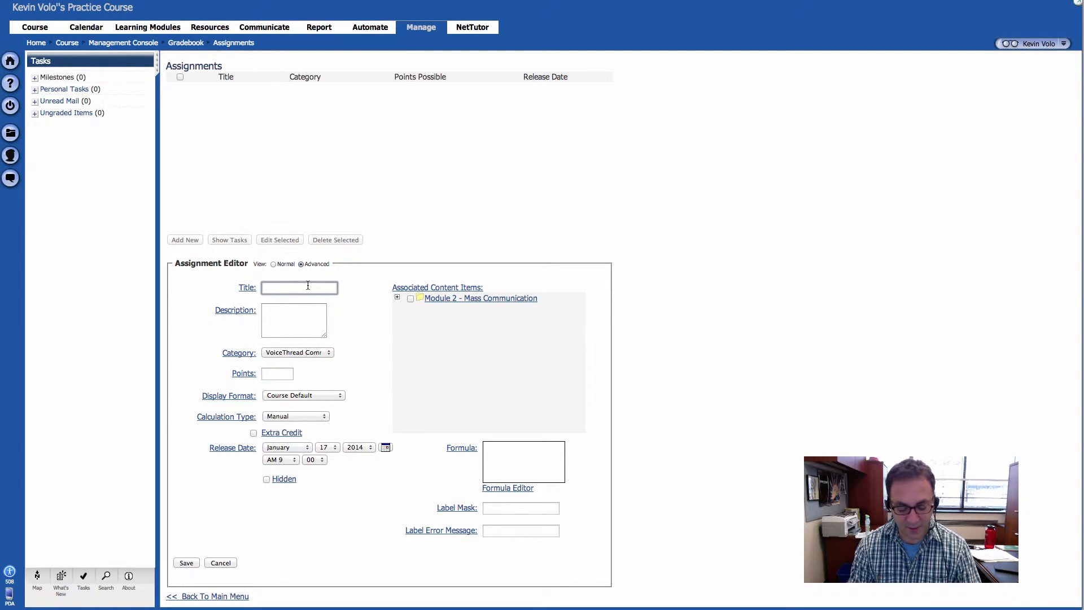
{"action": "type", "text": "VT"}
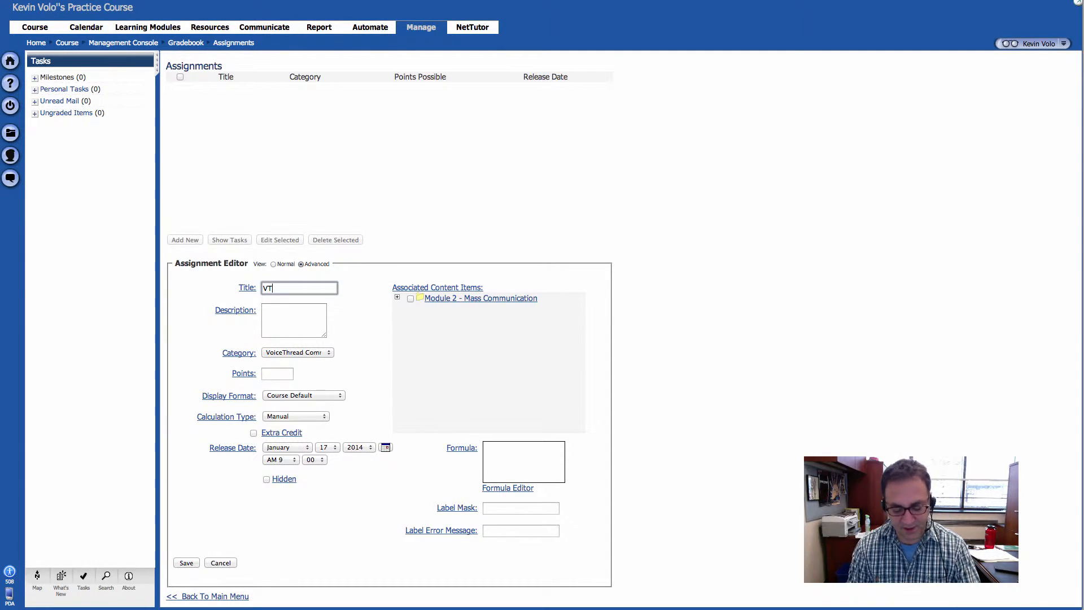
{"action": "type", "text": "C"}
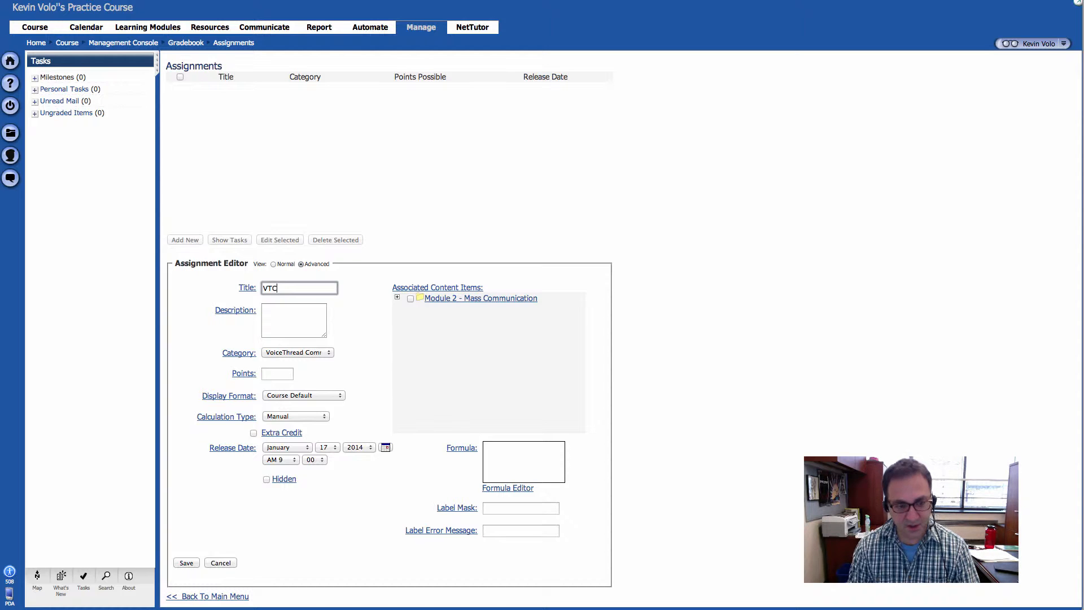
{"action": "type", "text": "1"}
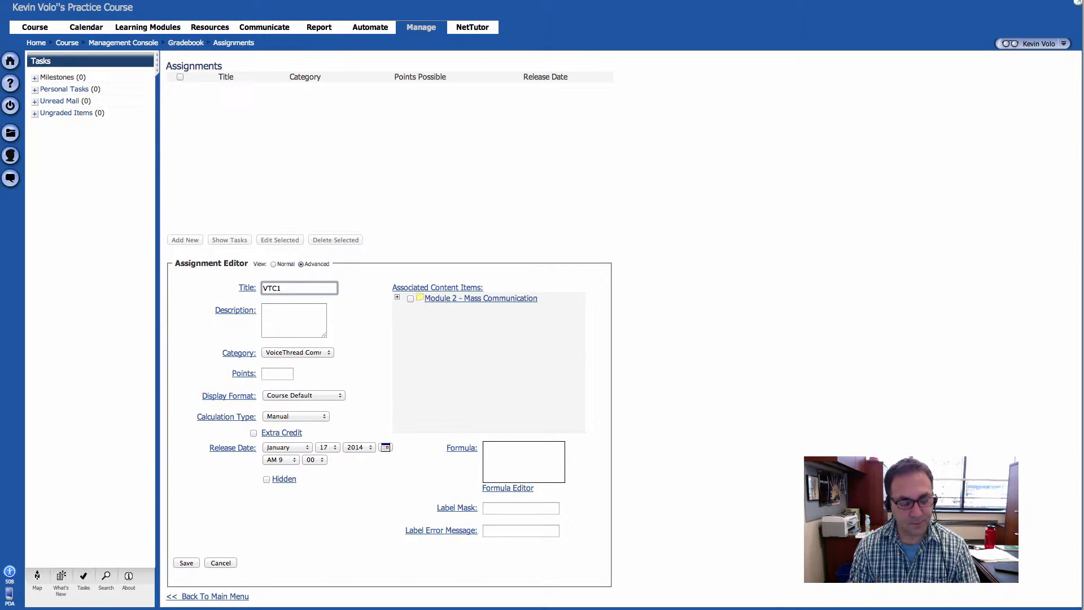
{"action": "type", "text": ": Ma"}
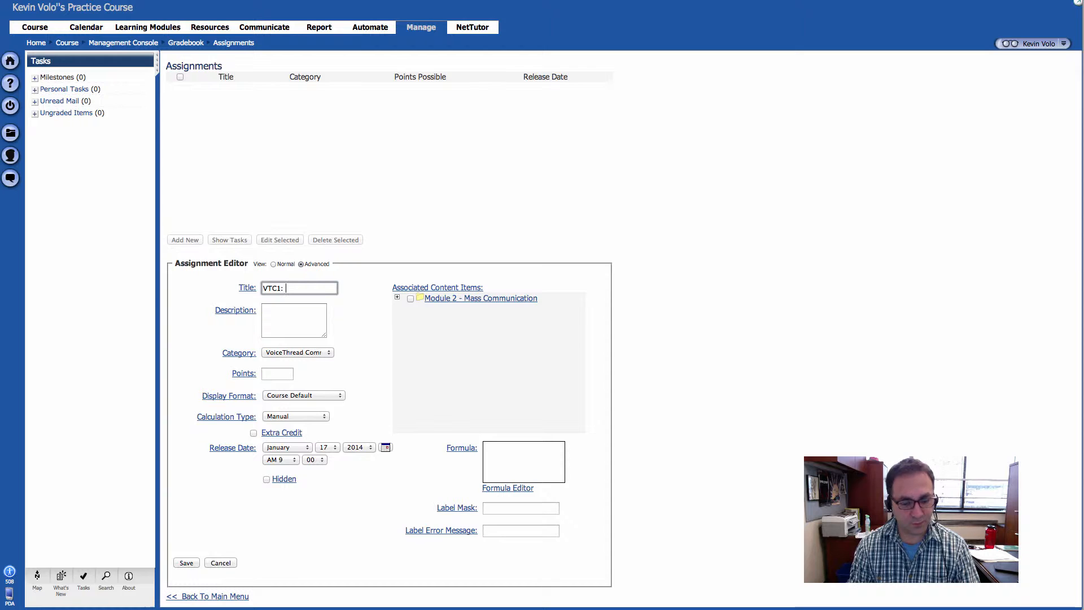
{"action": "type", "text": "ss Comm"}
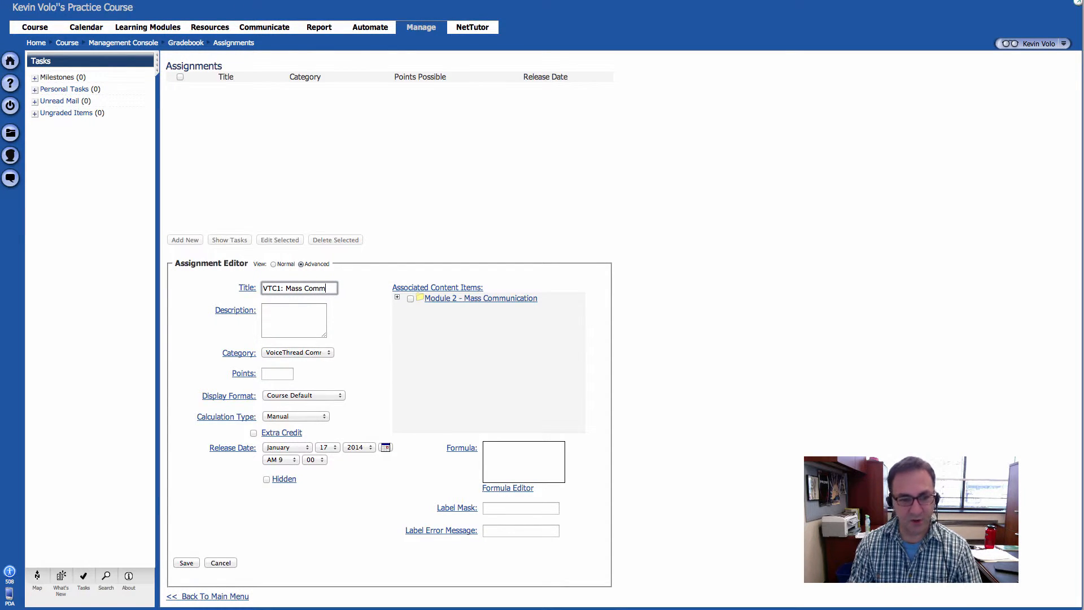
{"action": "type", "text": "."}
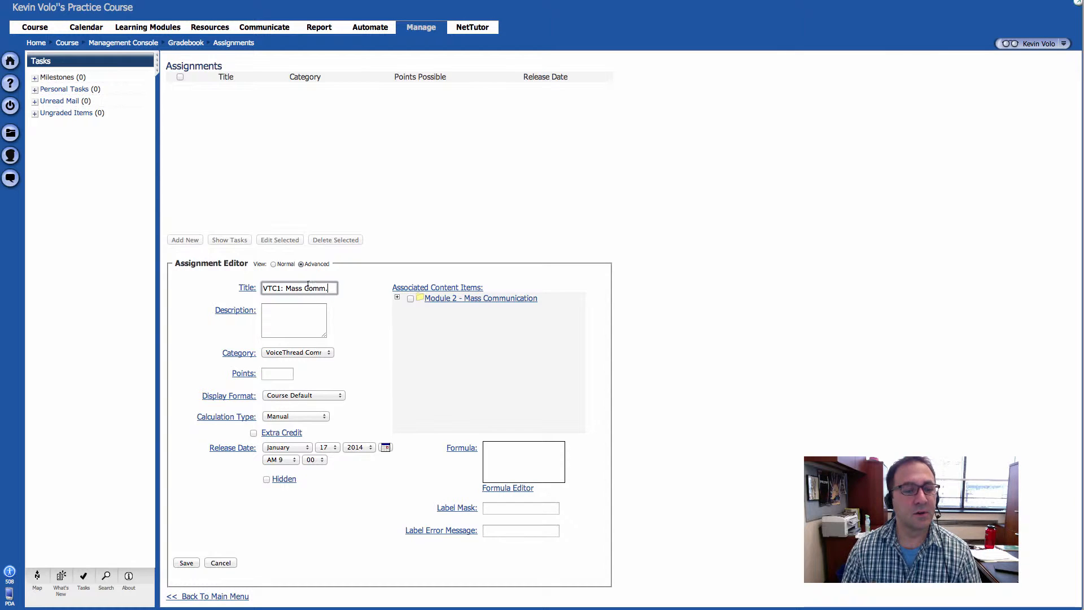
- Try shortening the assignment title to "VTC1", and undo the deletion
{"action": "left_click", "coordinate": [279, 288]}
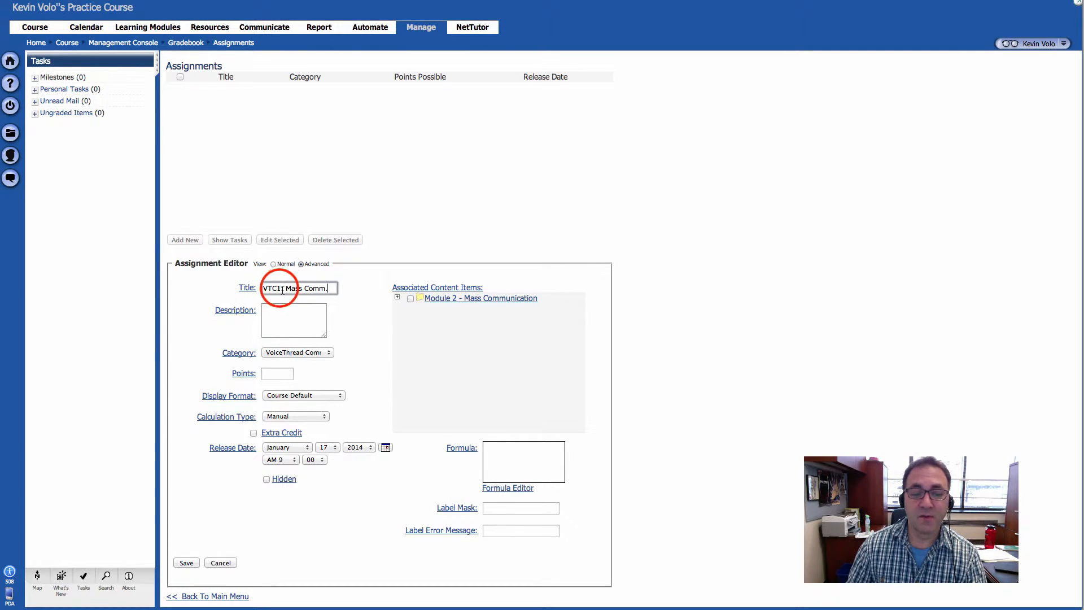
{"action": "left_click_drag", "start_coordinate": [280, 288], "coordinate": [321, 290]}
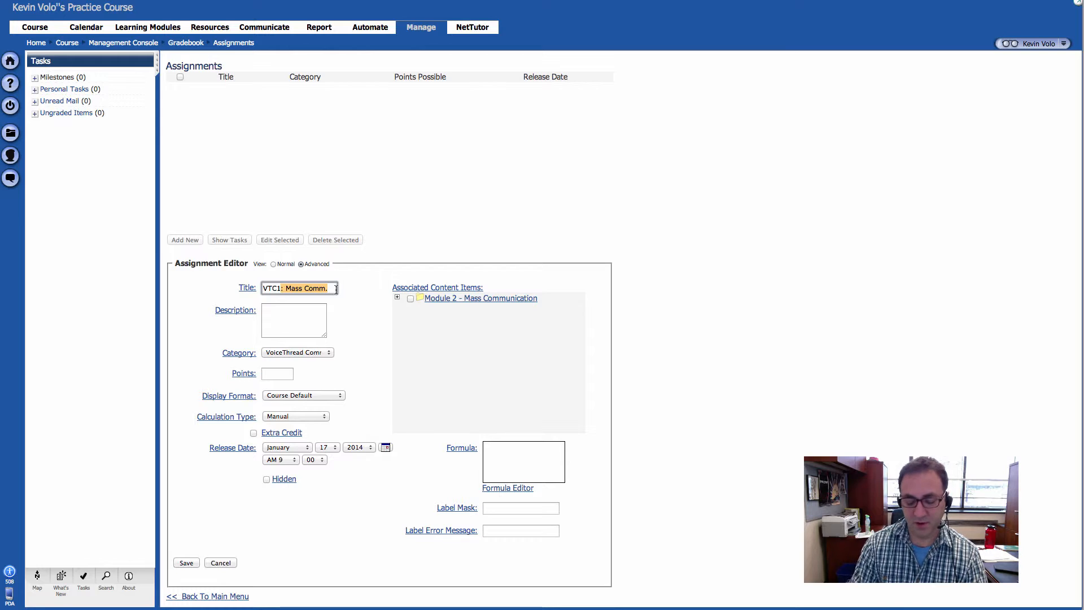
{"action": "key", "text": "BackSpace"}
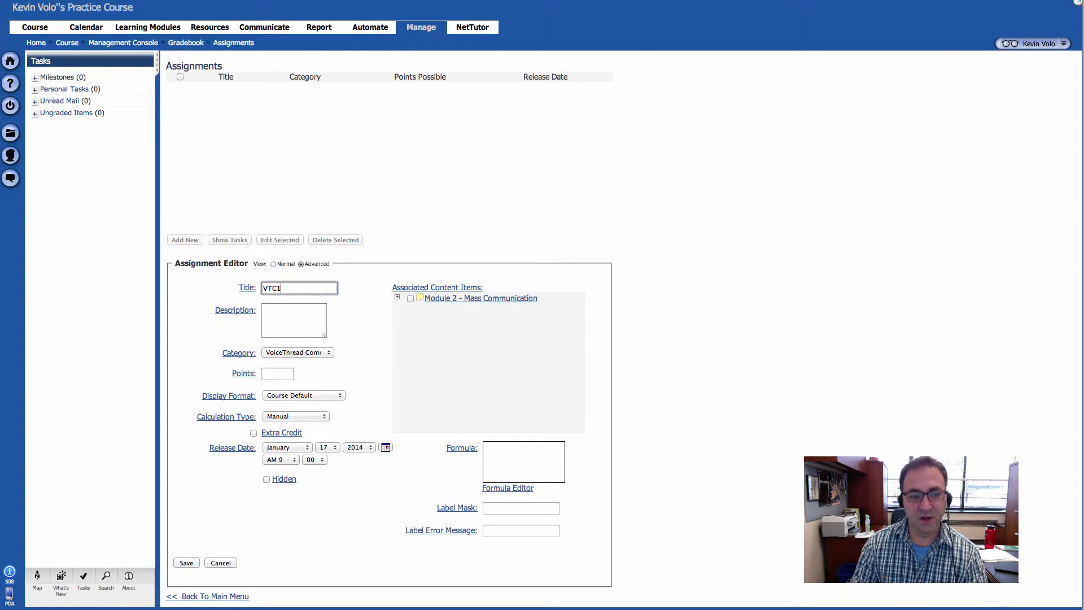
{"action": "key", "text": "super+z"}
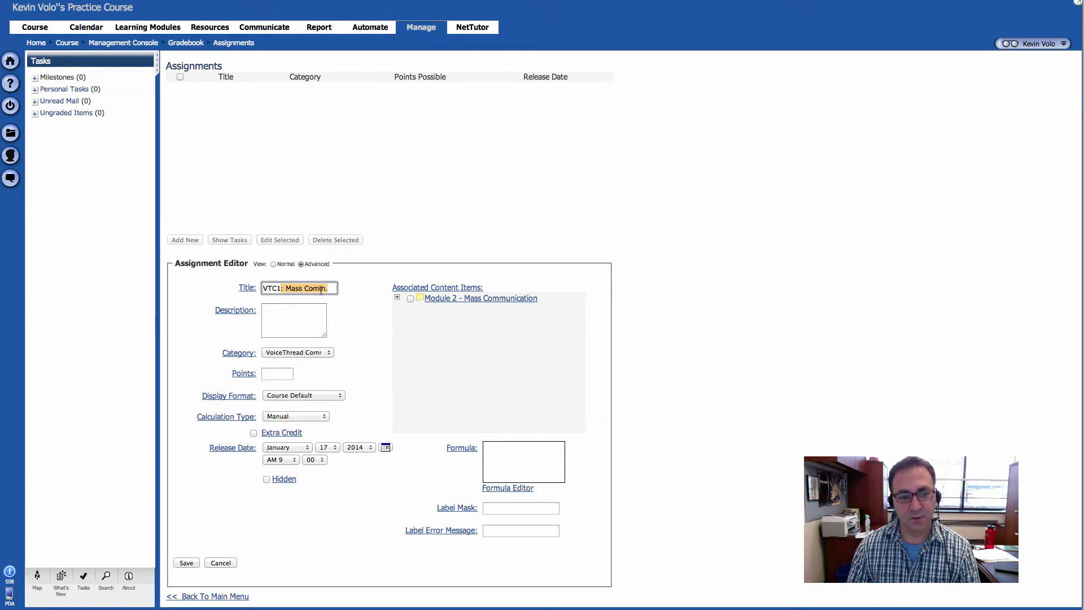
- Remove the title's final period so it reads "VTC1: Mass Comm", and keep VoiceThread Comments as the assignment's category
{"action": "left_click", "coordinate": [330, 289]}
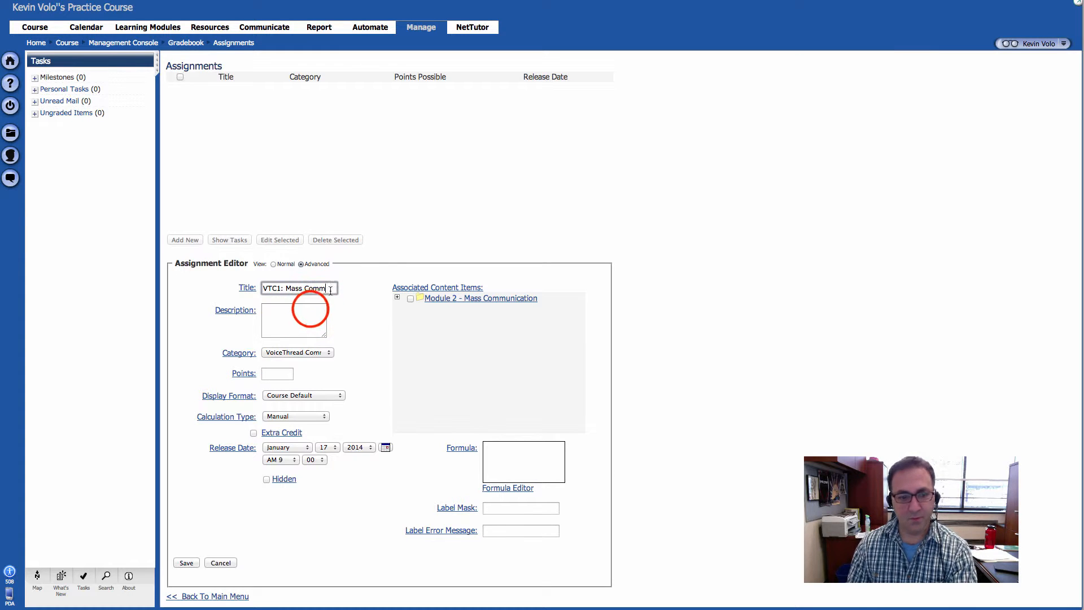
{"action": "left_click", "coordinate": [308, 307]}
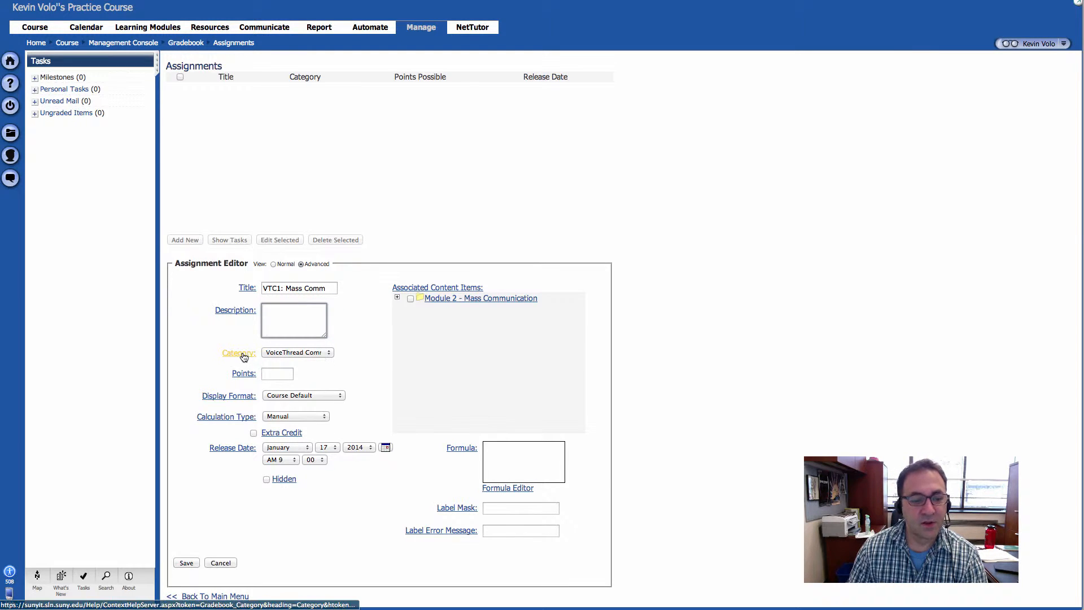
{"action": "left_click", "coordinate": [326, 352]}
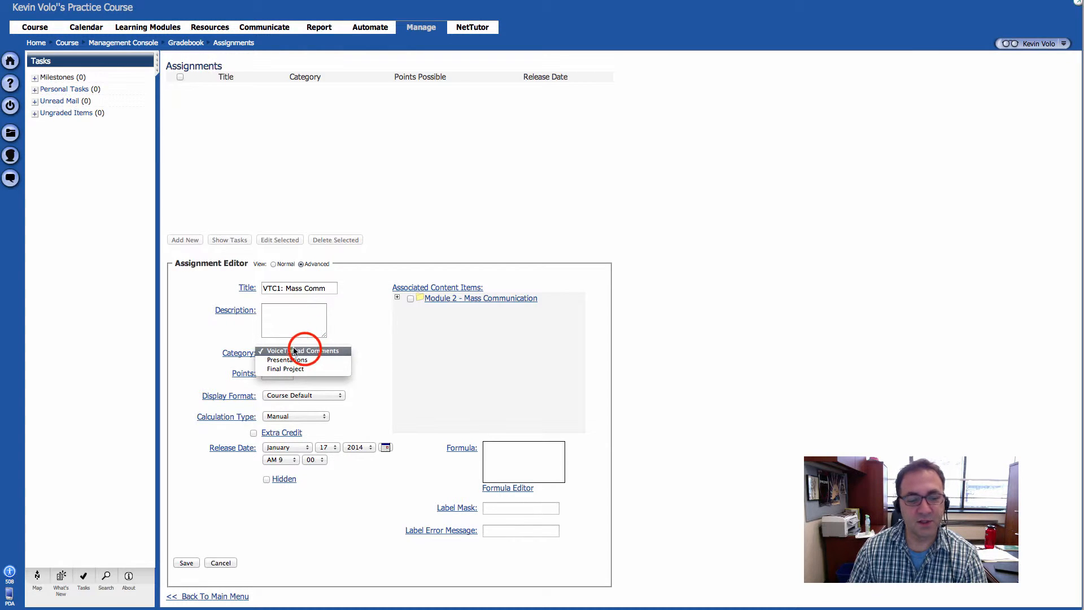
{"action": "left_click", "coordinate": [330, 353]}
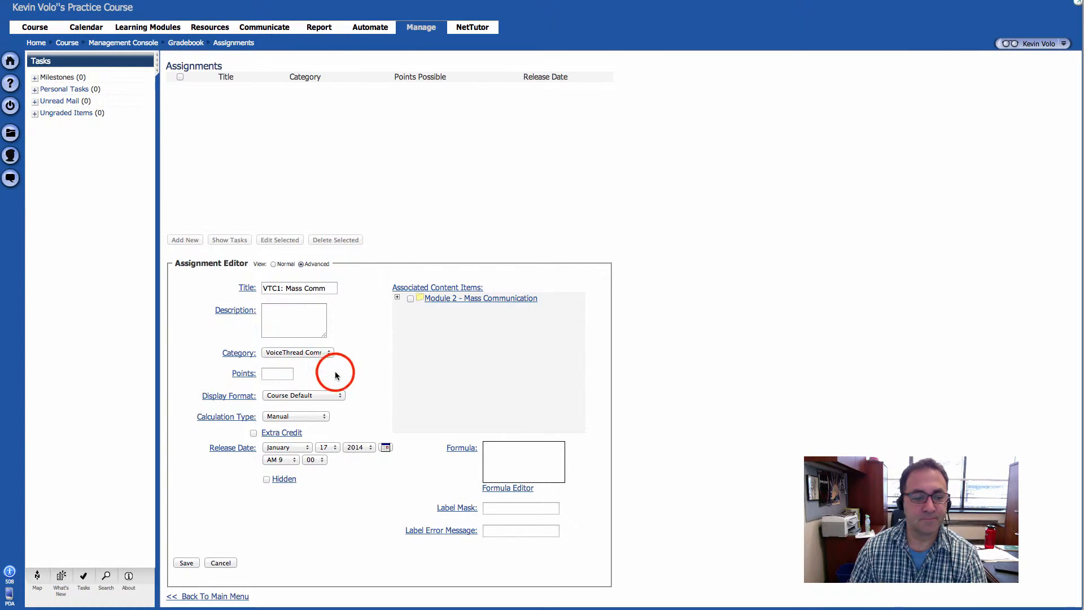
- Set the assignment's points to 100 and leave its display format on Course Default
{"action": "left_click", "coordinate": [278, 373]}
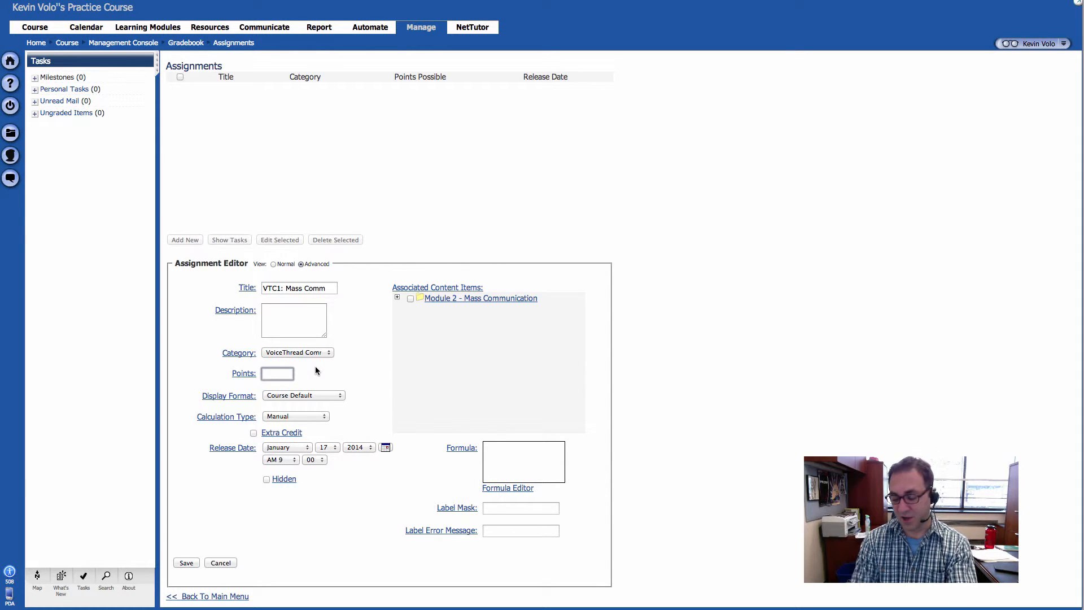
{"action": "type", "text": "100"}
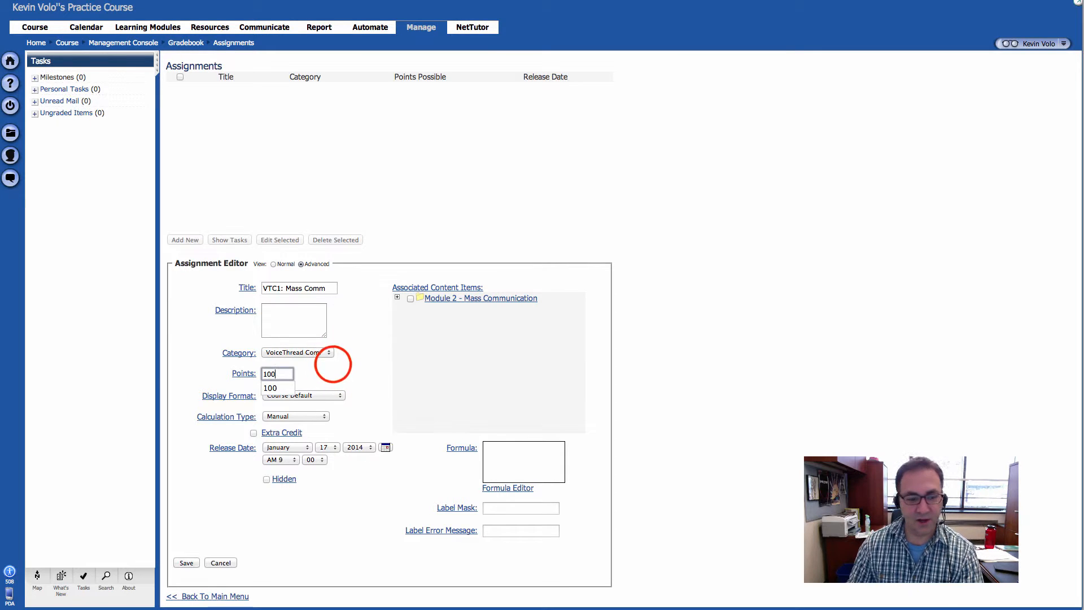
{"action": "left_click", "coordinate": [333, 364]}
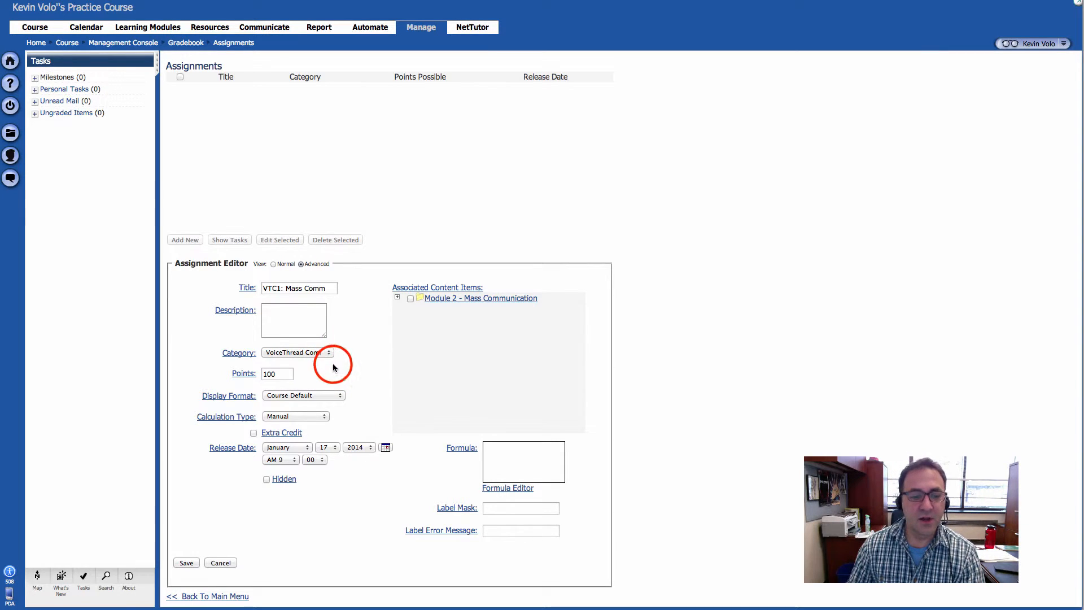
{"action": "left_click", "coordinate": [278, 374]}
{"action": "double_click", "coordinate": [281, 374]}
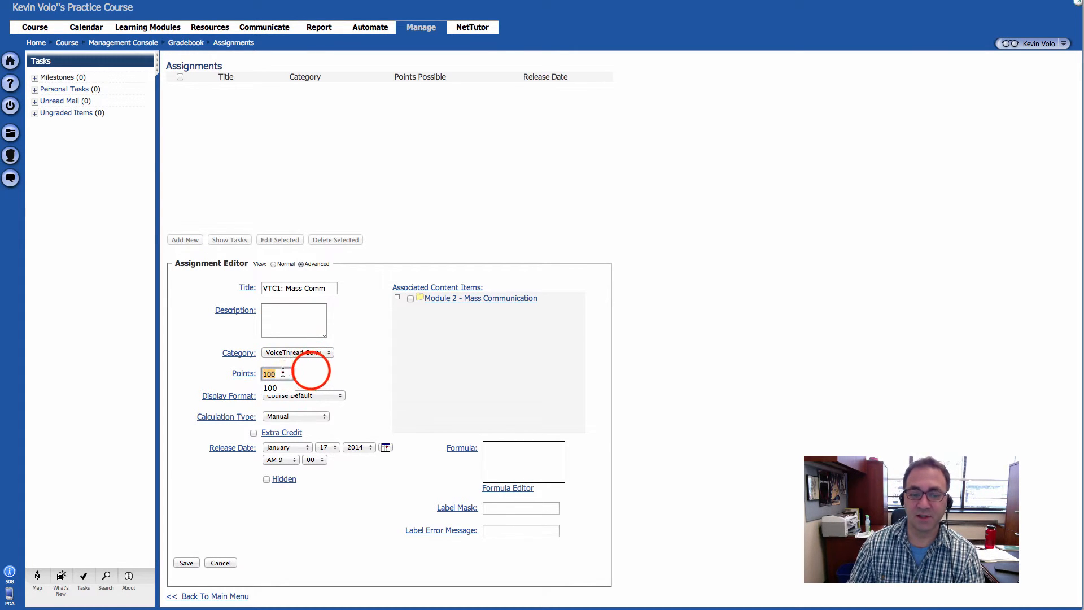
{"action": "left_click", "coordinate": [310, 373]}
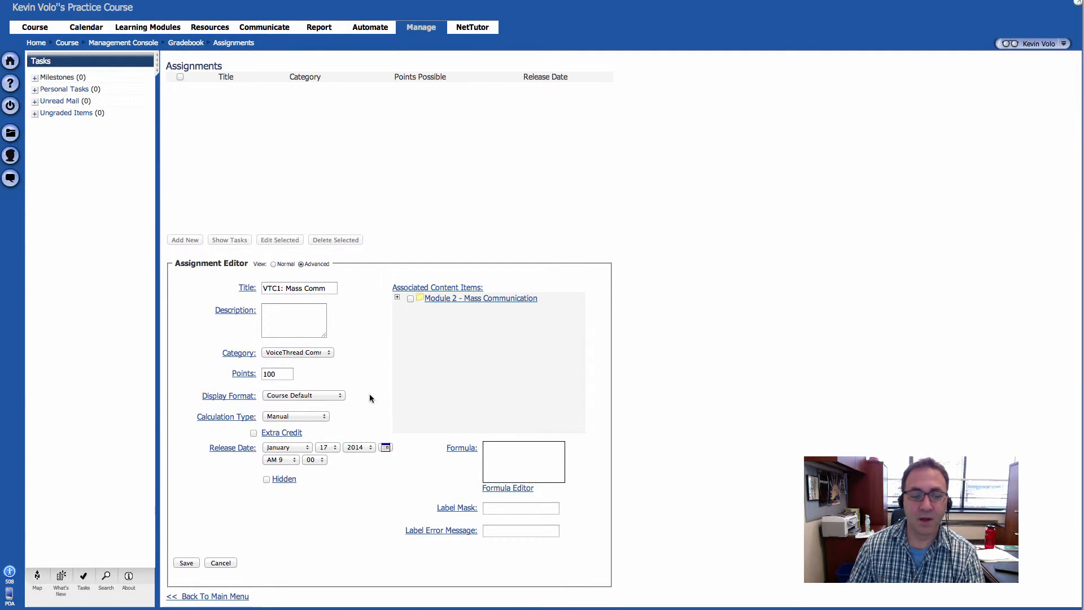
{"action": "left_click", "coordinate": [329, 397]}
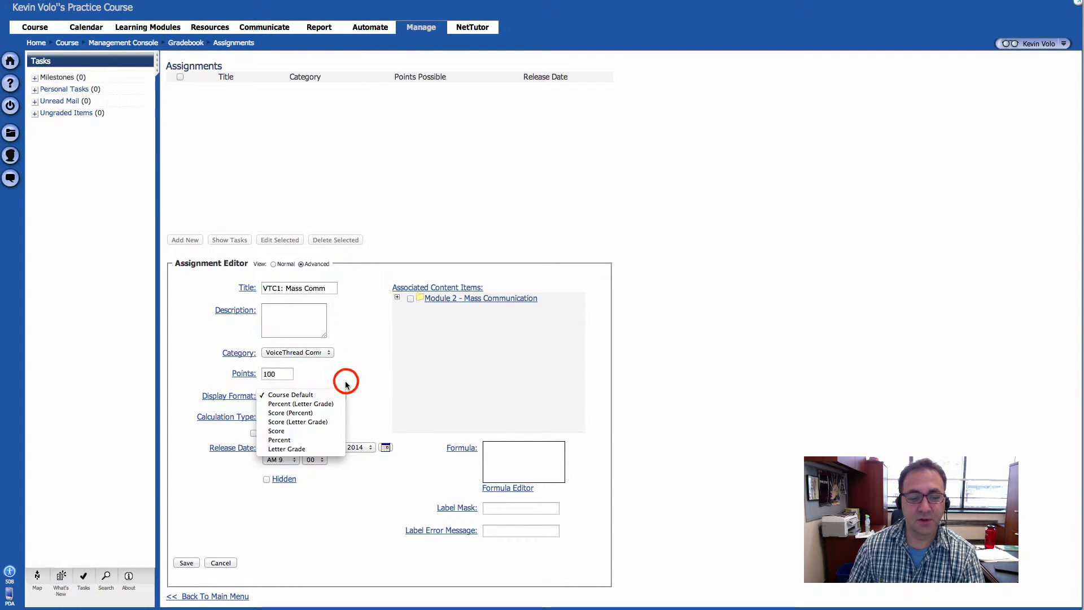
{"action": "left_click", "coordinate": [346, 382]}
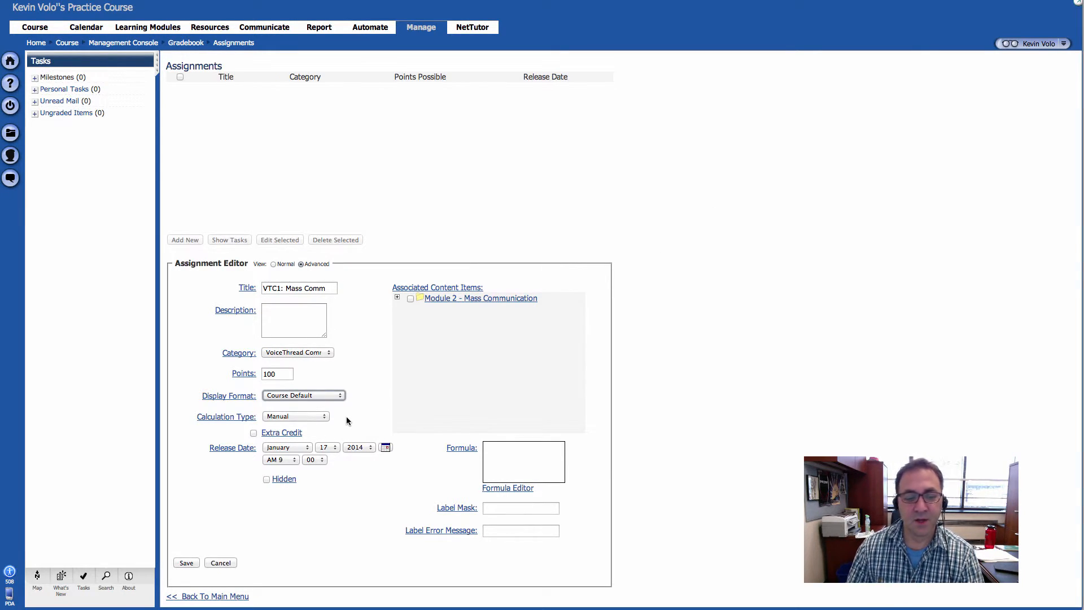
{"action": "left_click", "coordinate": [333, 516]}
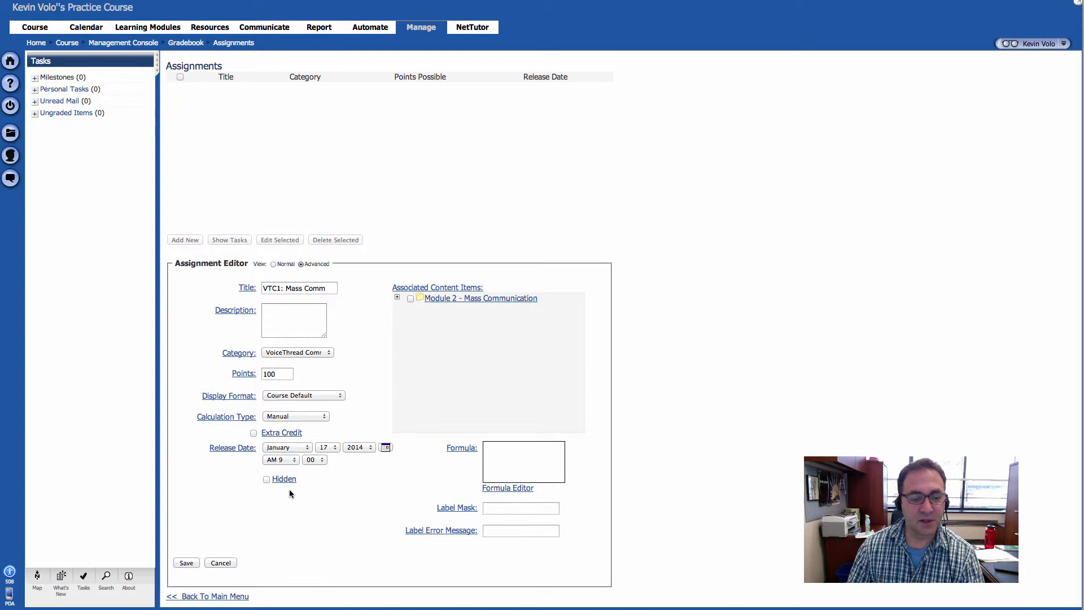
{"action": "left_click", "coordinate": [280, 504]}
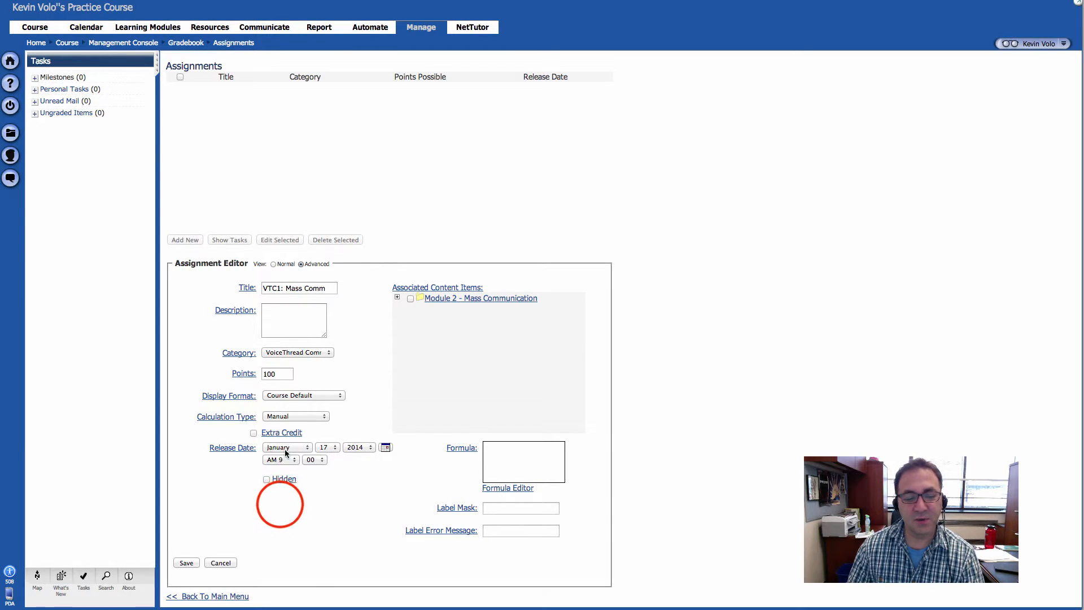
{"action": "left_click", "coordinate": [275, 510]}
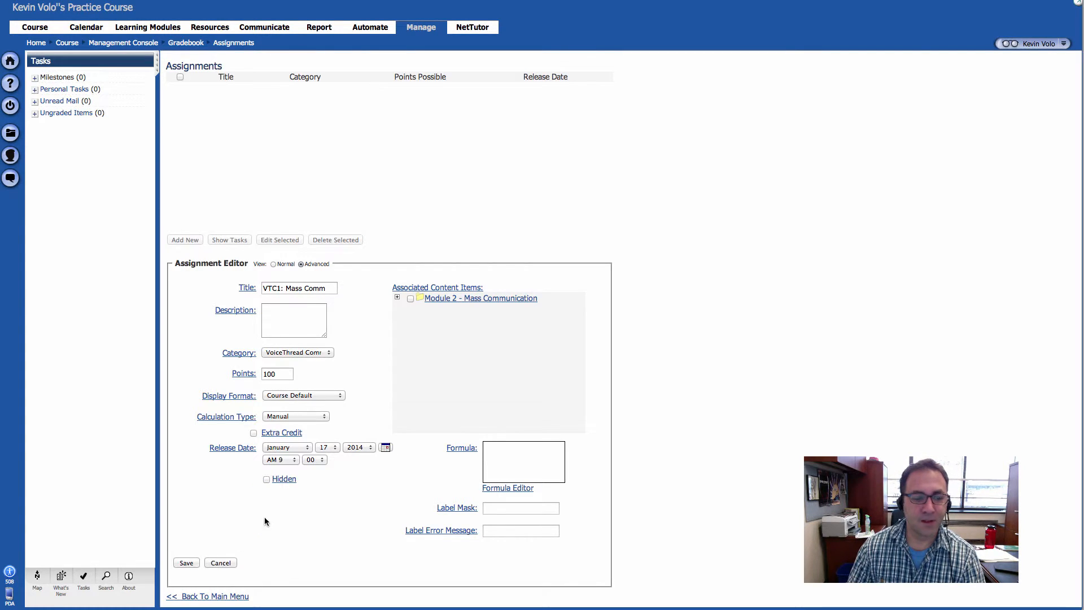
- Save the new VTC1: Mass Comm assignment and return to the Gradebook main menu
{"action": "left_click", "coordinate": [186, 563]}
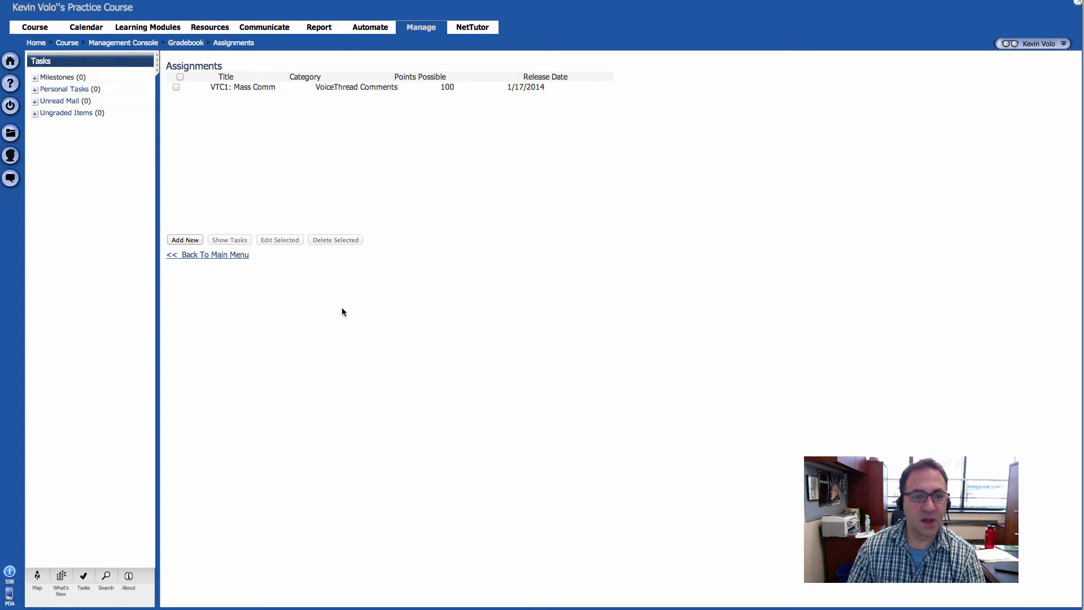
{"action": "left_click_drag", "start_coordinate": [210, 86], "coordinate": [477, 182]}
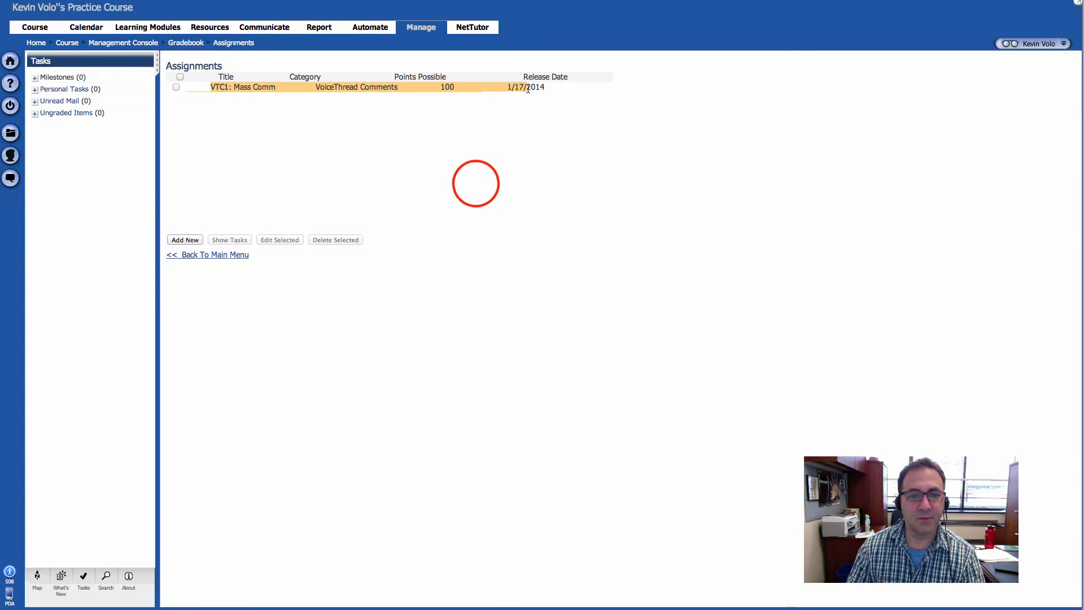
{"action": "left_click", "coordinate": [475, 182]}
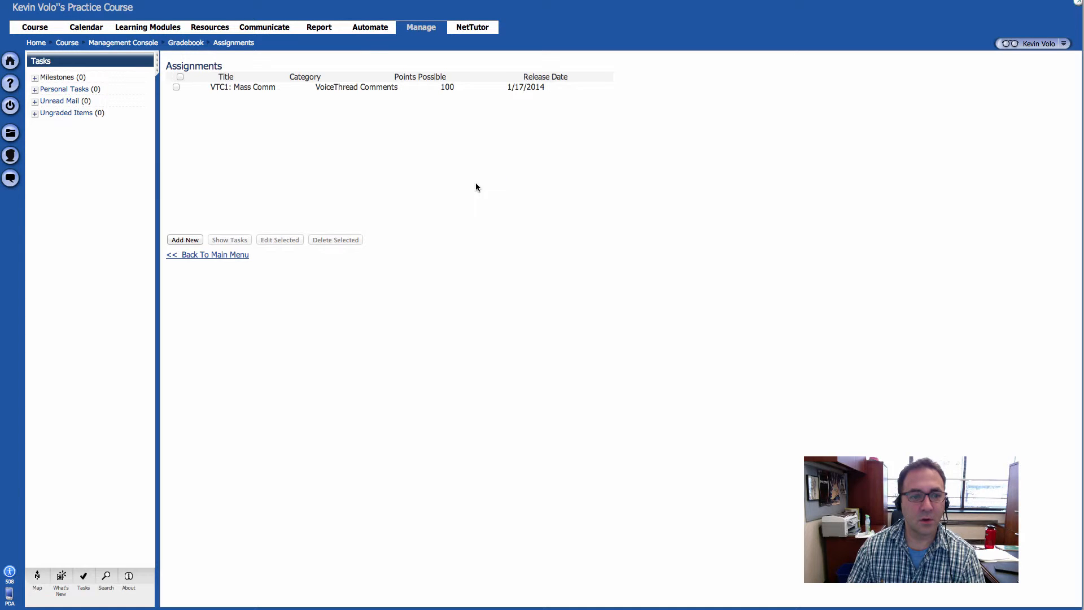
{"action": "left_click", "coordinate": [217, 256]}
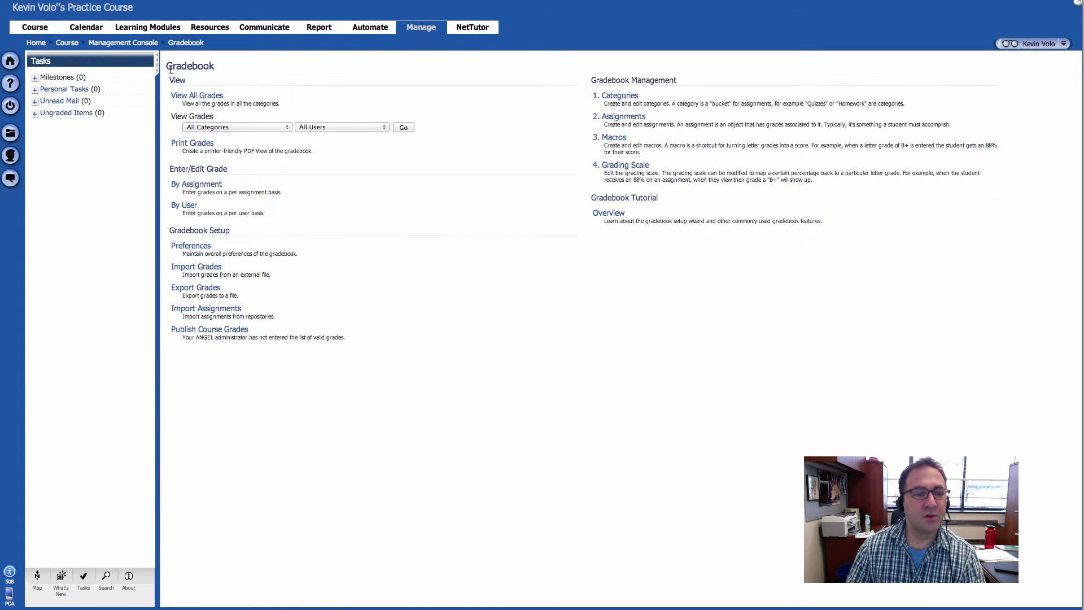
- View all grades and widen the VoiceThread Comments, VTC1, Presentations and Final Project columns to show their full headings
{"action": "left_click", "coordinate": [172, 96]}
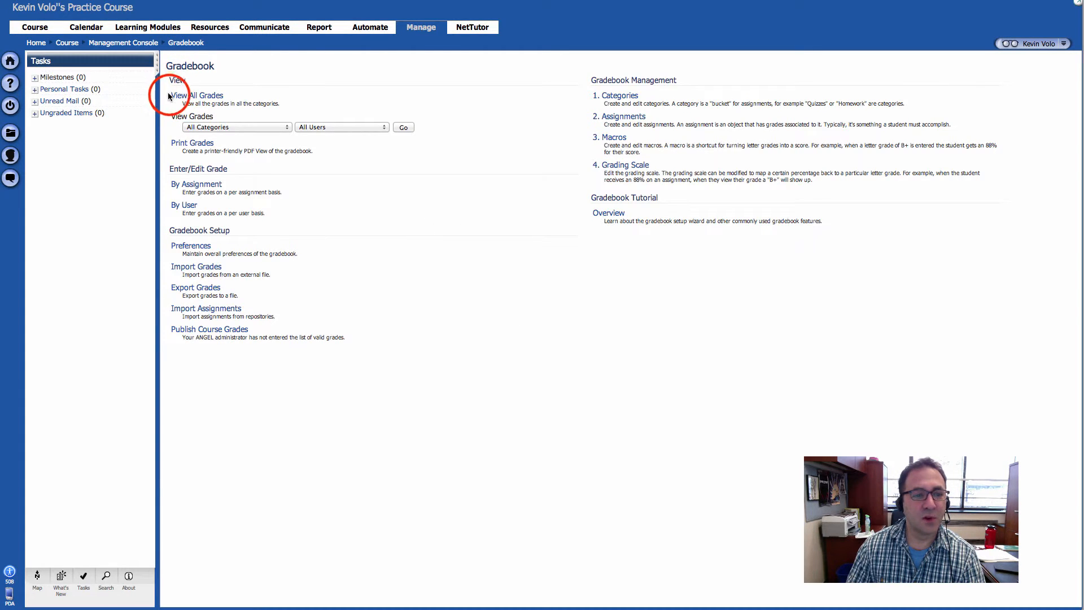
{"action": "left_click", "coordinate": [246, 98]}
{"action": "left_click", "coordinate": [210, 98]}
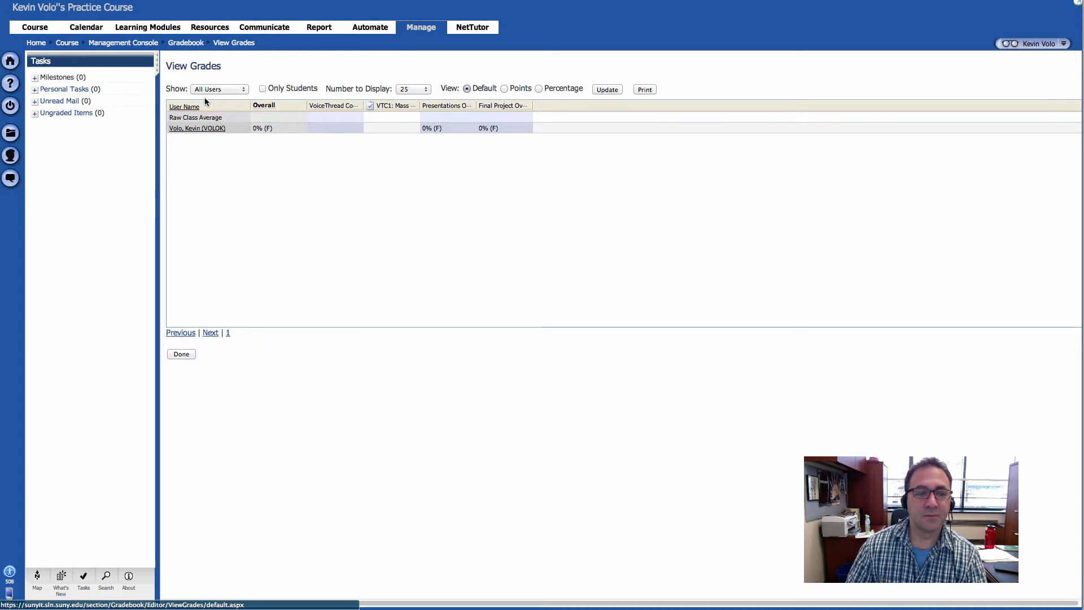
{"action": "left_click", "coordinate": [365, 106]}
{"action": "left_click_drag", "start_coordinate": [365, 106], "coordinate": [529, 106]}
{"action": "left_click_drag", "start_coordinate": [585, 106], "coordinate": [716, 106]}
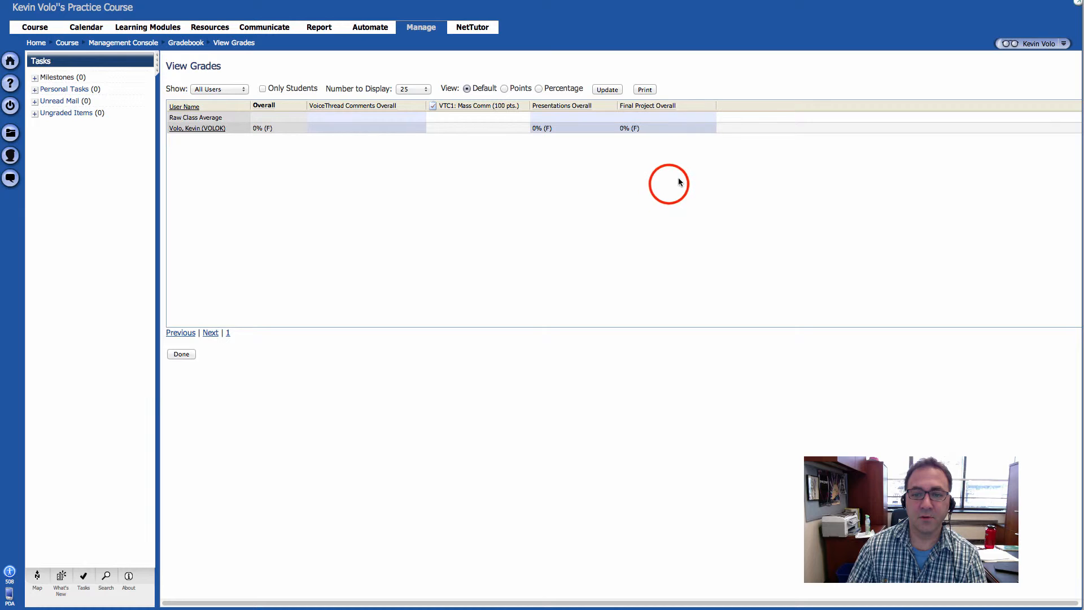
{"action": "left_click", "coordinate": [669, 185]}
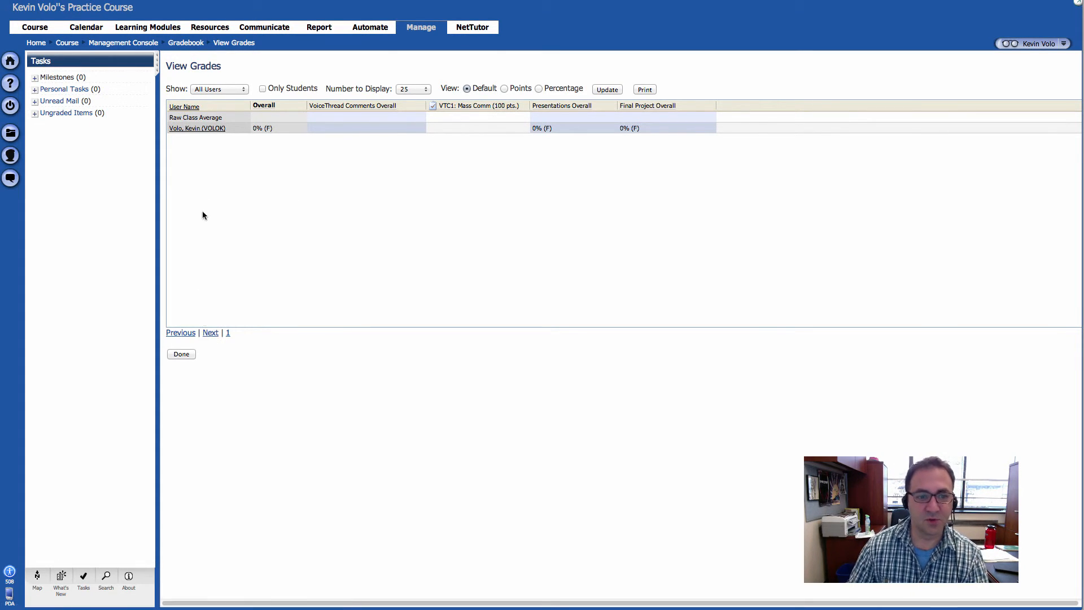
{"action": "left_click", "coordinate": [199, 275]}
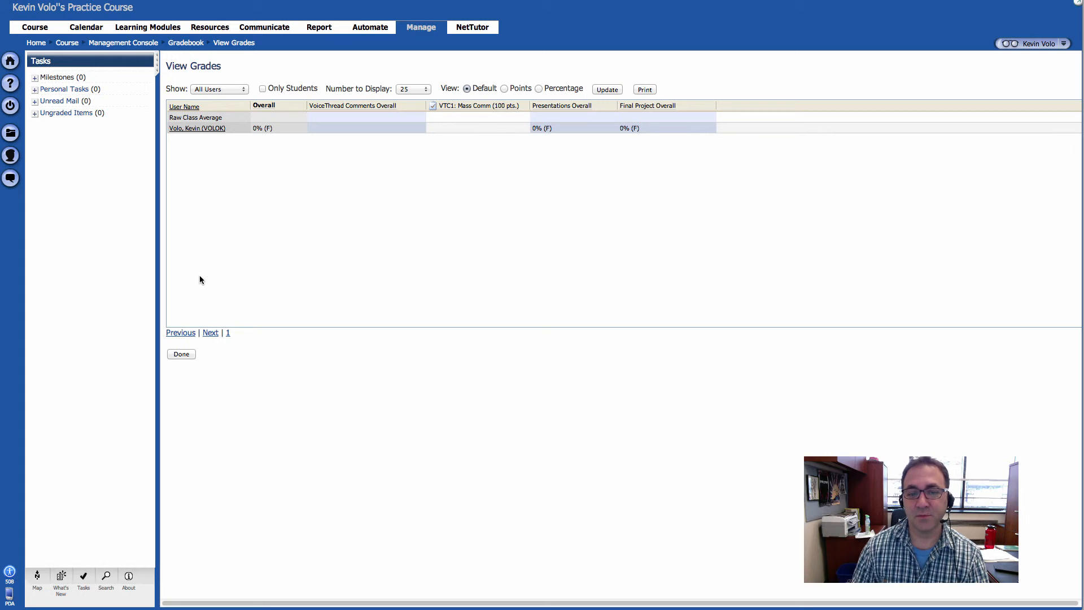
{"action": "left_click", "coordinate": [198, 277]}
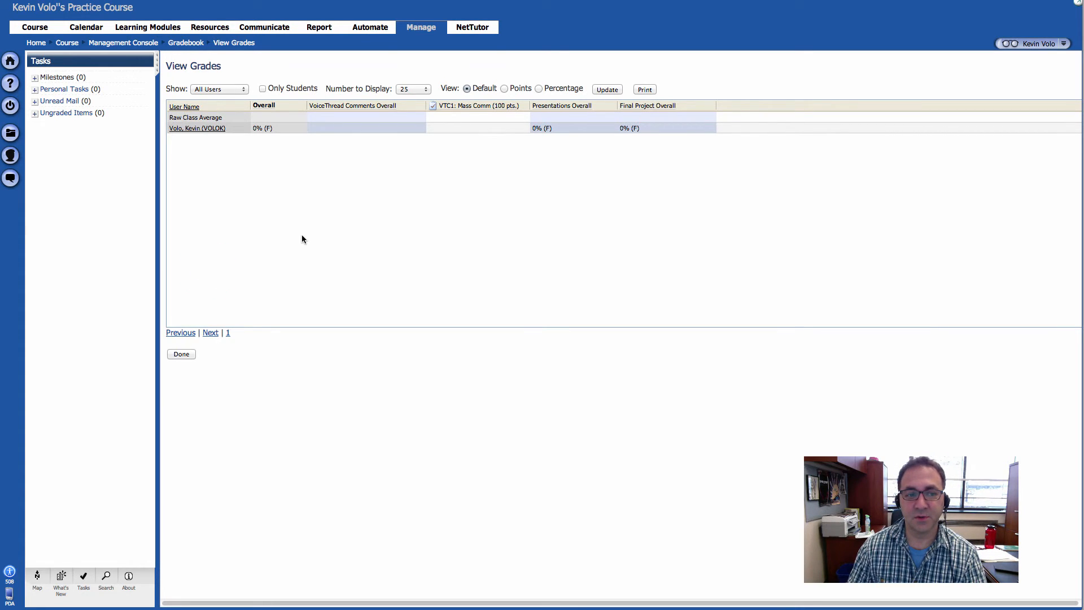
- Open the listed student's grade entry page and enter a grade of 100 for VTC1: Mass Comm
{"action": "left_click", "coordinate": [206, 131]}
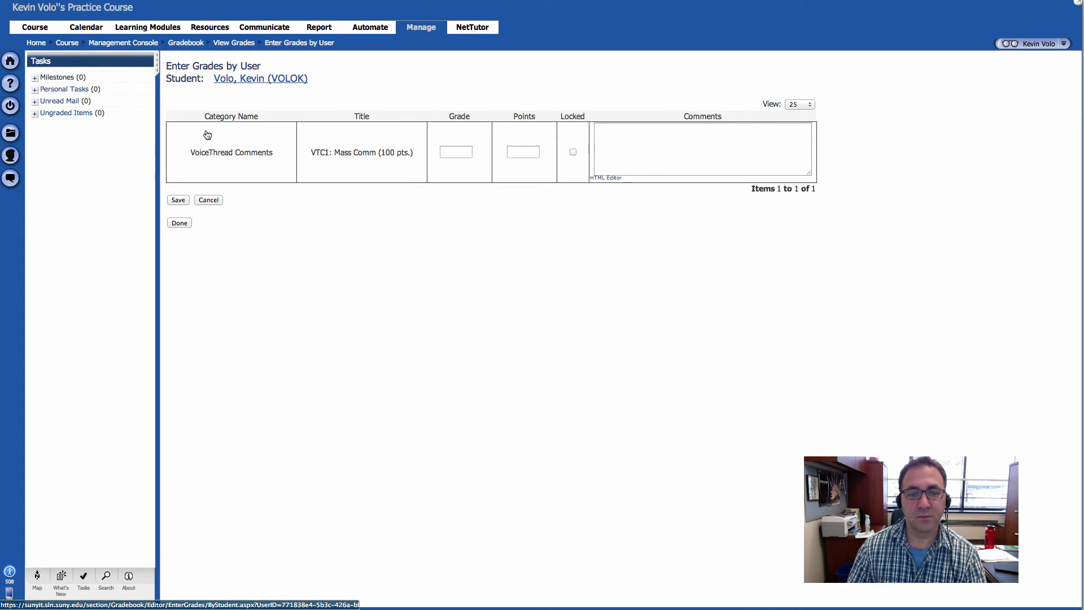
{"action": "left_click", "coordinate": [194, 153]}
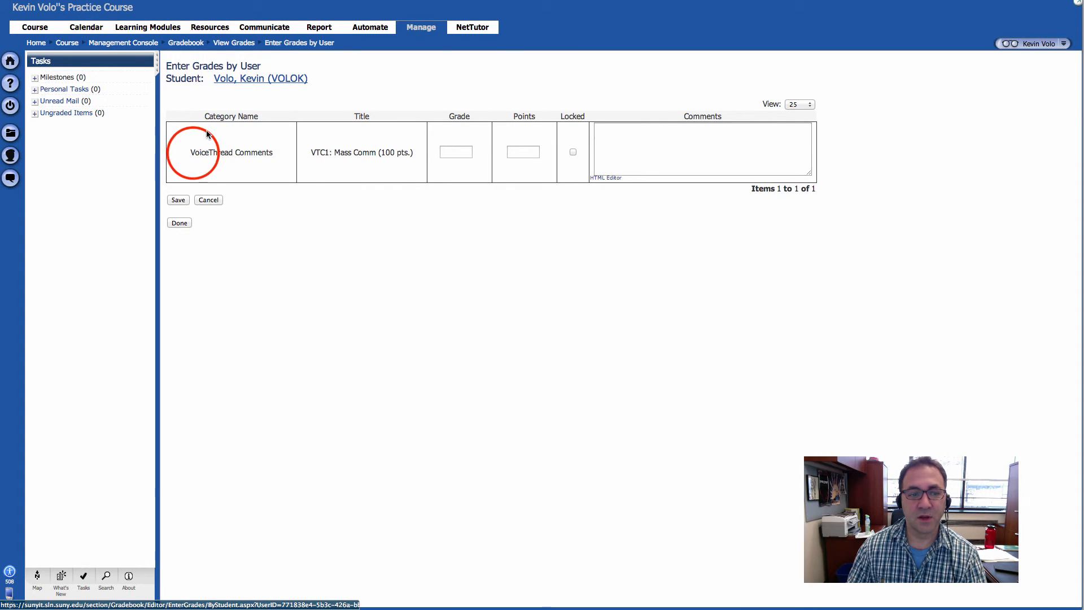
{"action": "left_click_drag", "start_coordinate": [194, 152], "coordinate": [395, 157]}
{"action": "double_click", "coordinate": [391, 155]}
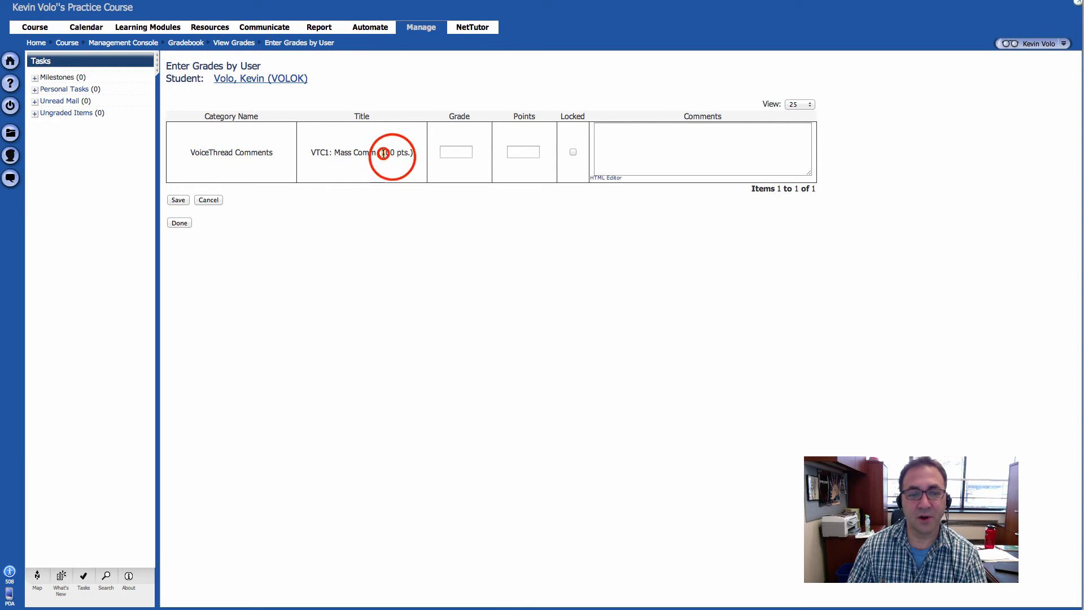
{"action": "left_click", "coordinate": [454, 152]}
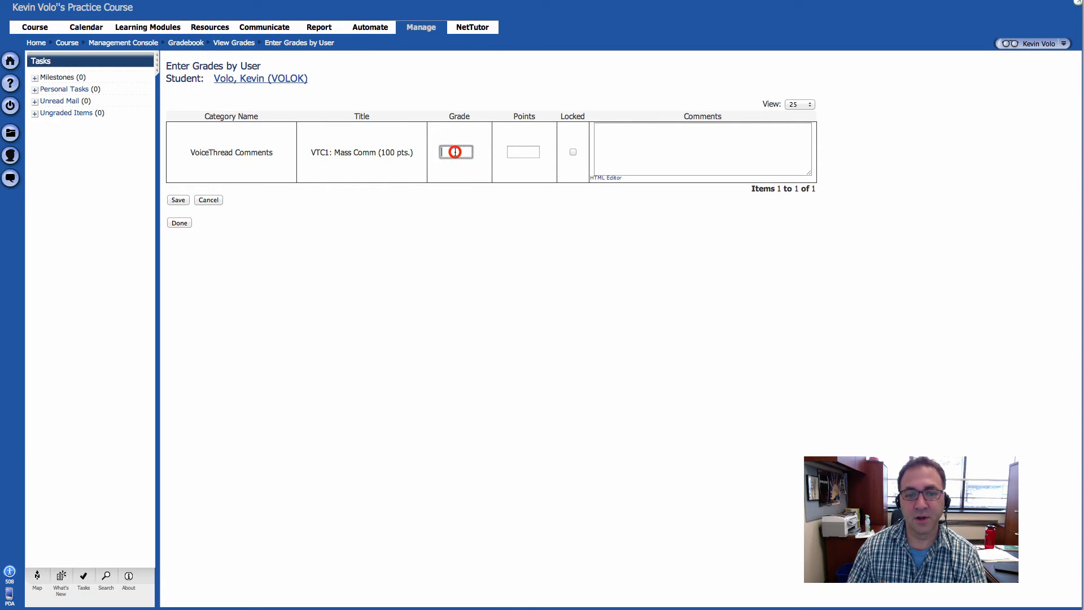
{"action": "type", "text": "100"}
{"action": "left_click", "coordinate": [516, 228]}
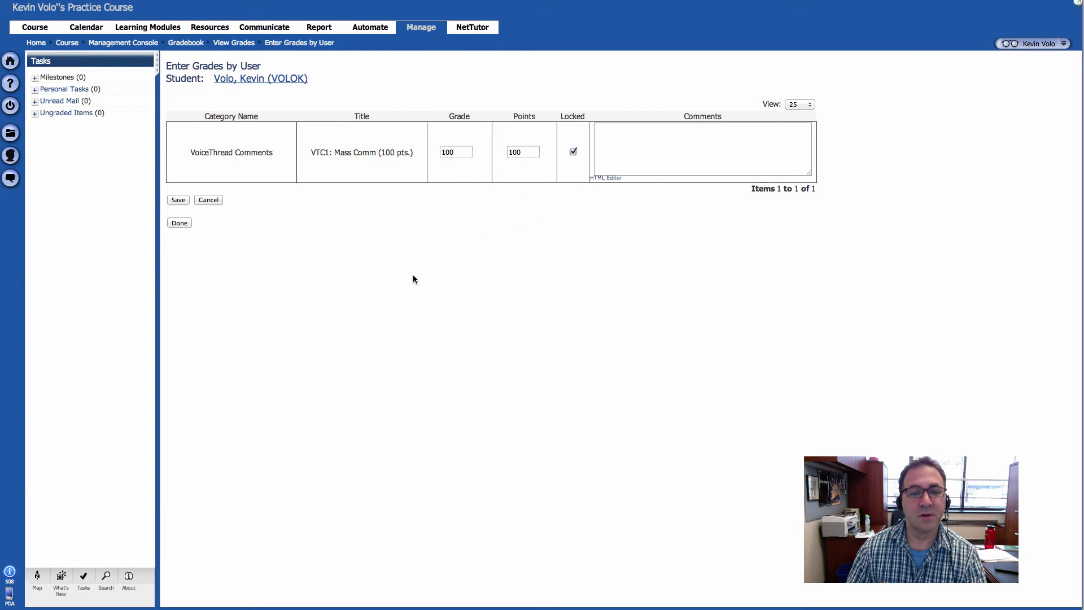
- Add the comment "Awesome!!" to the student's VTC1: Mass Comm grade, save the entry and finish grade entry
{"action": "left_click", "coordinate": [710, 147]}
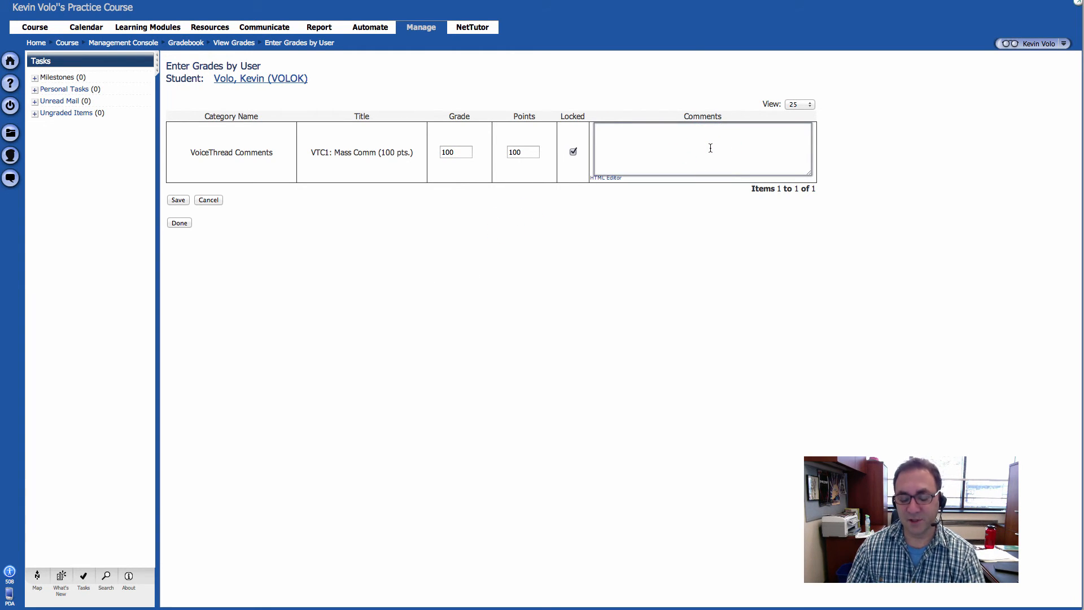
{"action": "type", "text": "Awesome!!"}
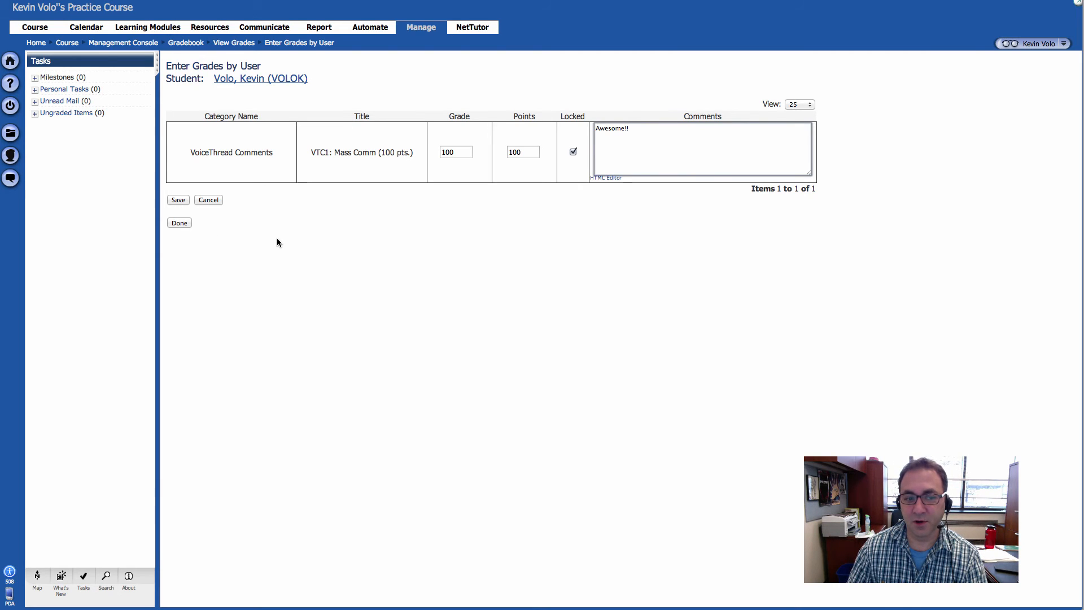
{"action": "left_click", "coordinate": [178, 200]}
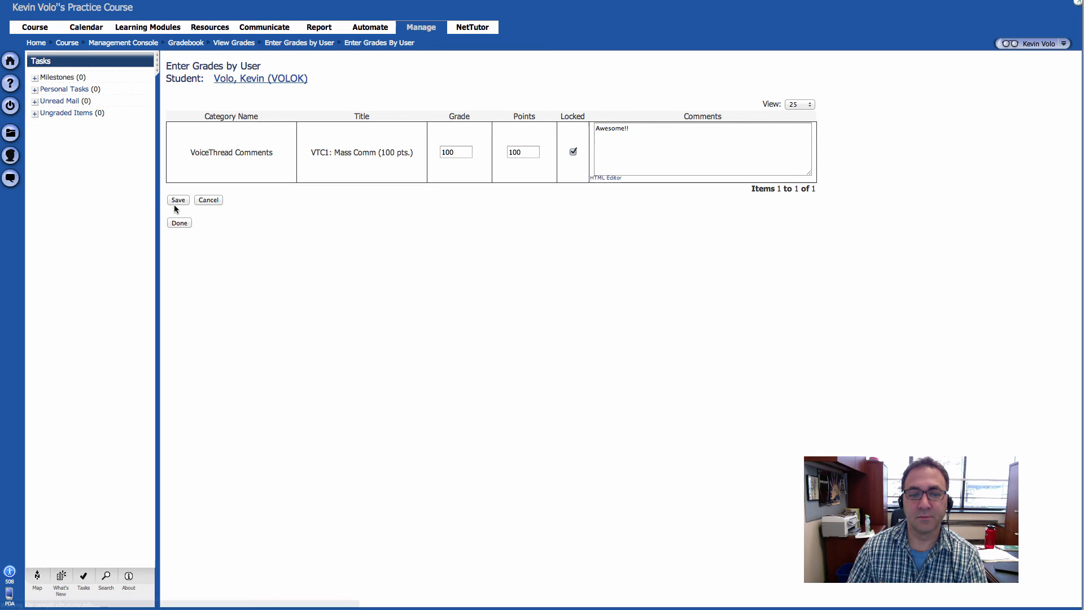
{"action": "left_click", "coordinate": [178, 223]}
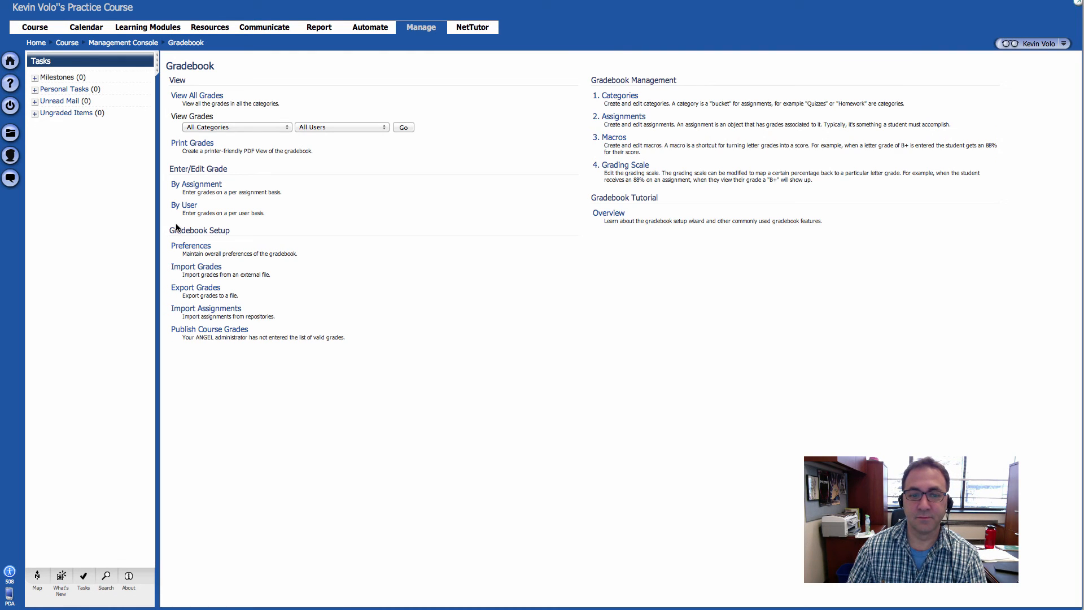
- Review all grades with the VTC1: Mass Comm and VoiceThread Comments columns widened, and return to the Gradebook main menu
{"action": "left_click", "coordinate": [188, 96]}
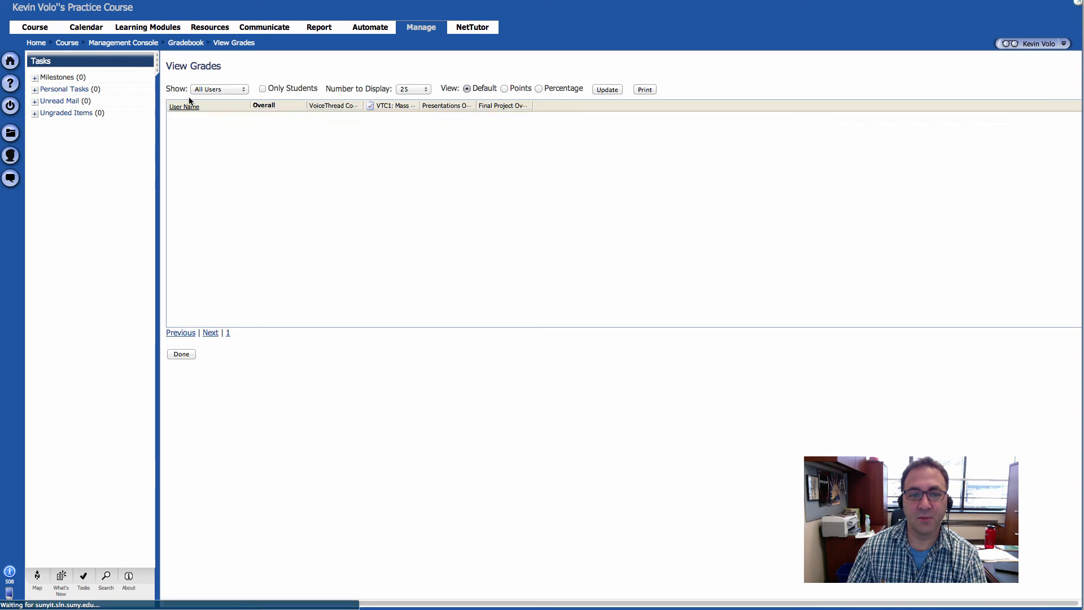
{"action": "left_click_drag", "start_coordinate": [420, 106], "coordinate": [489, 107]}
{"action": "left_click_drag", "start_coordinate": [363, 106], "coordinate": [405, 105]}
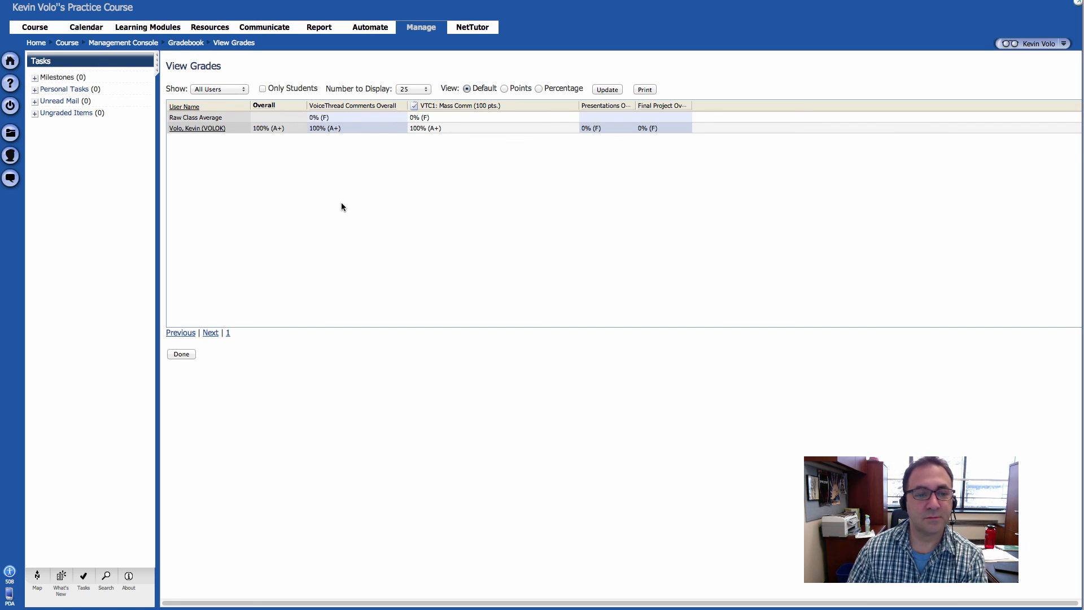
{"action": "left_click", "coordinate": [183, 355]}
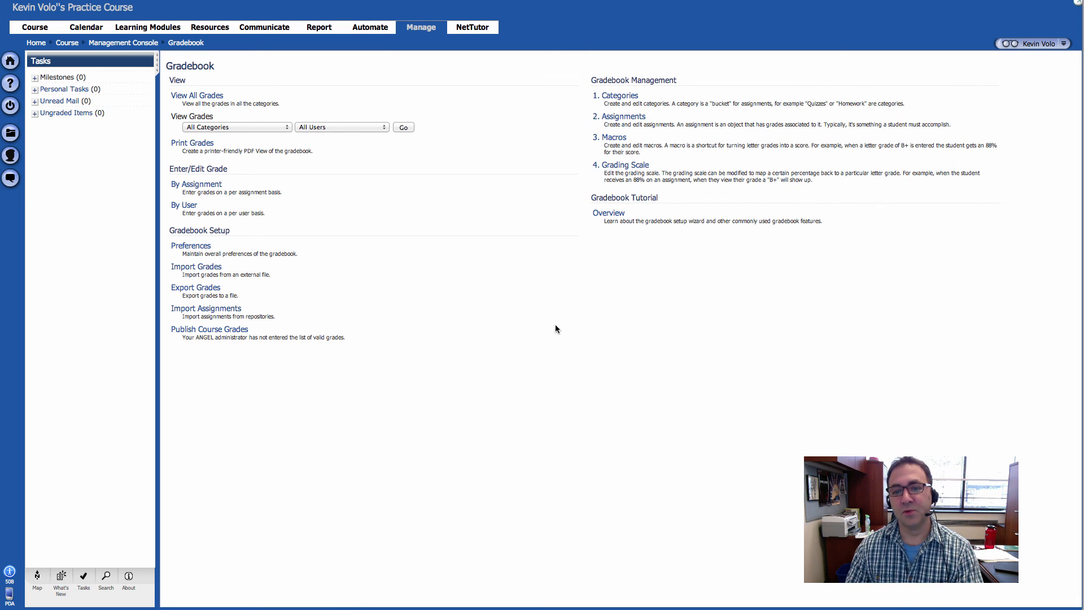